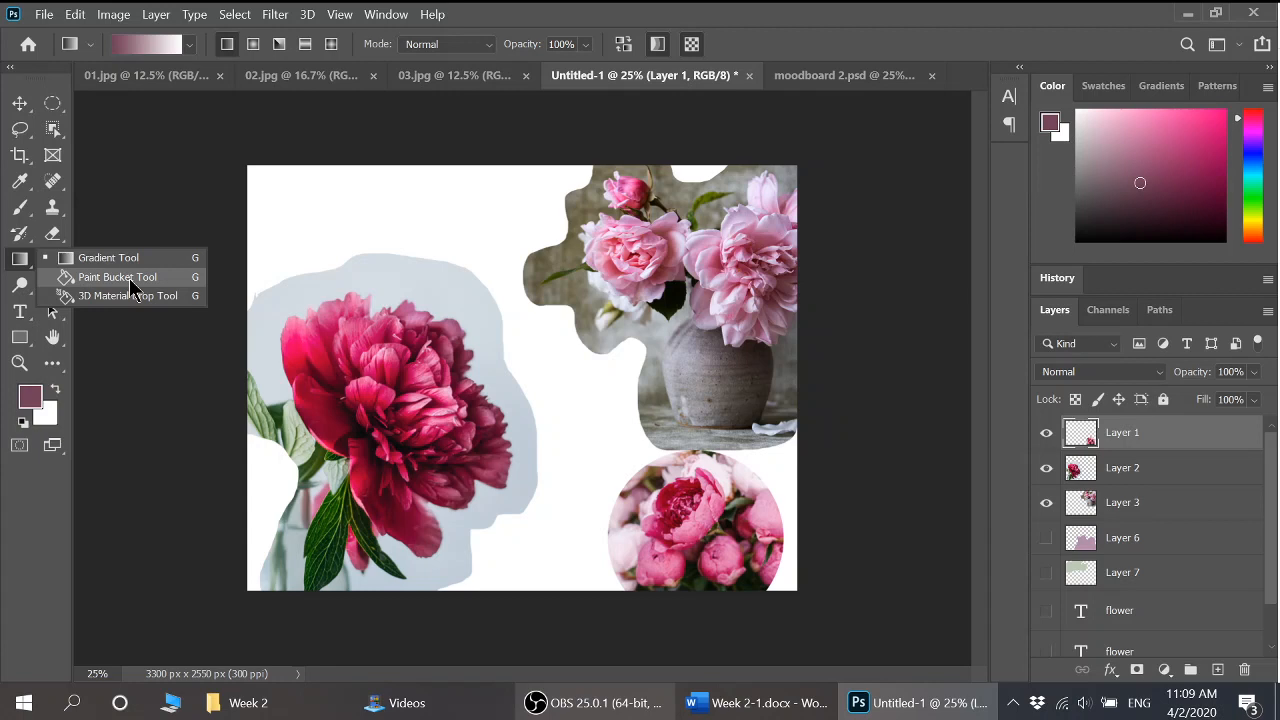
Switch to the Paint Bucket tool, filling with the foreground colour at tolerance 32
click(120, 277)
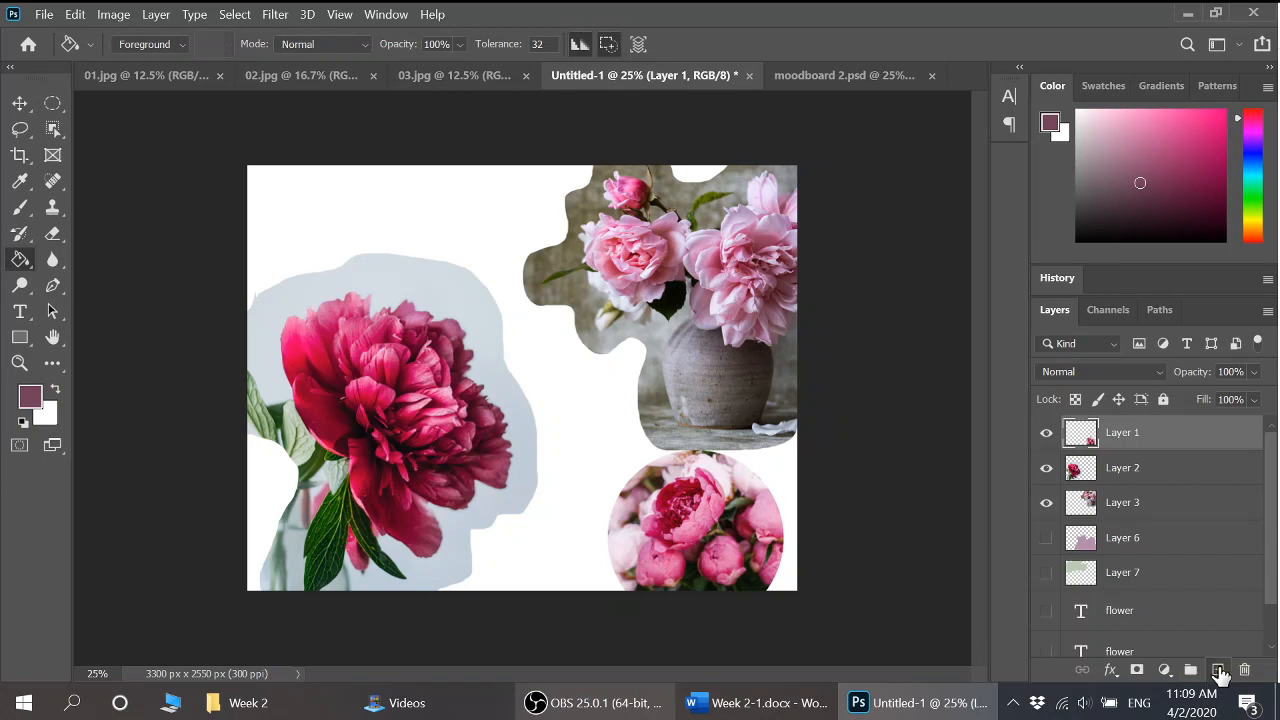
Add empty Layer 8 above Layer 1, set the foreground to green 4d7241, and open its picker
click(1218, 670)
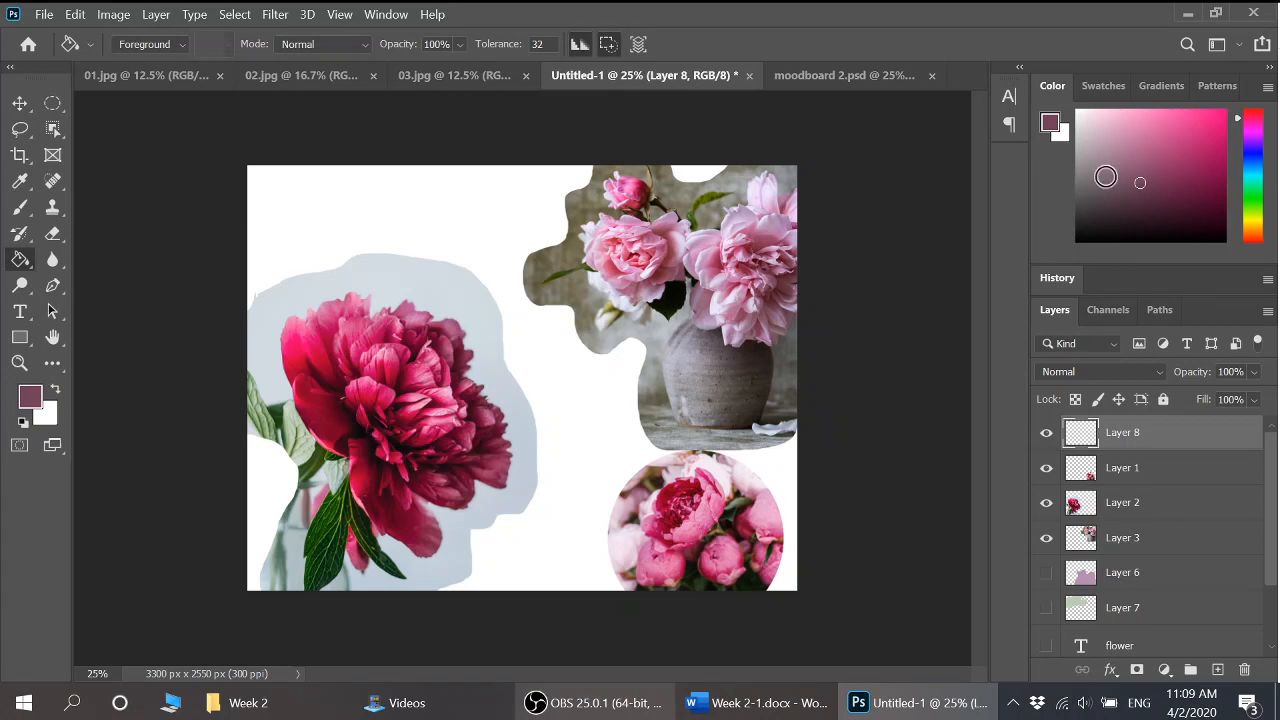
drag(1253, 152, 1256, 202)
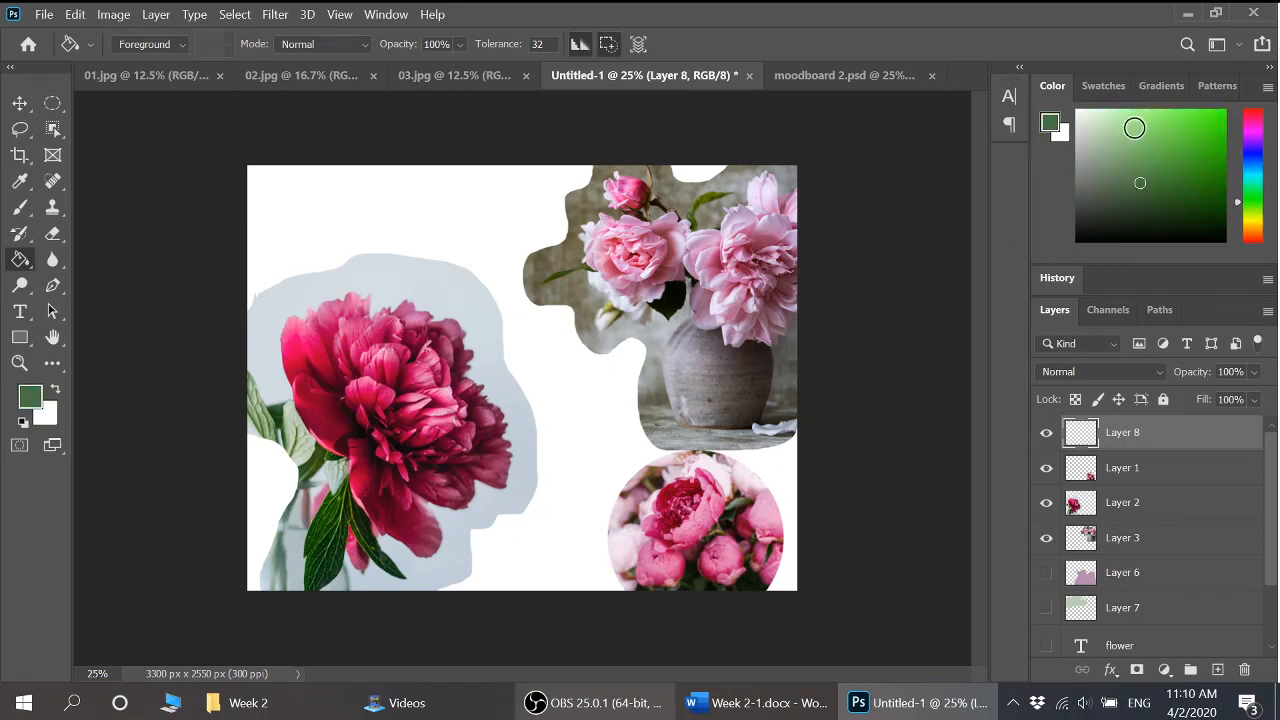
click(1108, 86)
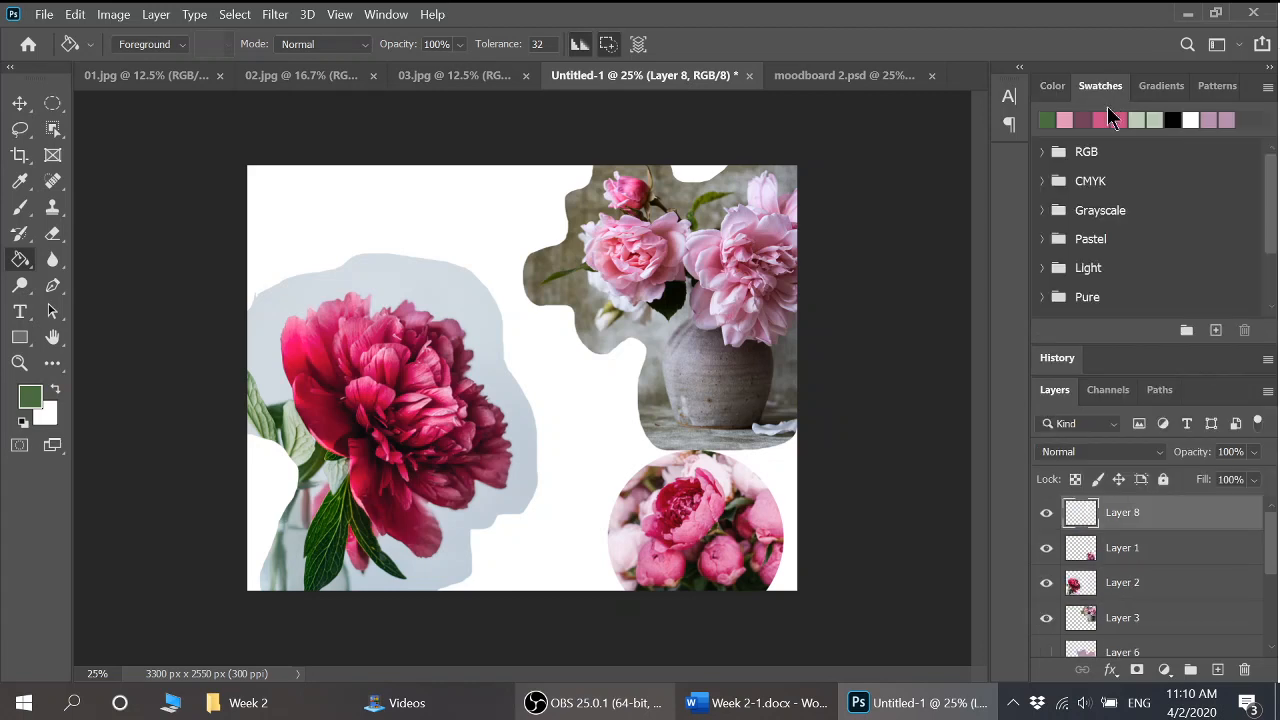
click(1054, 88)
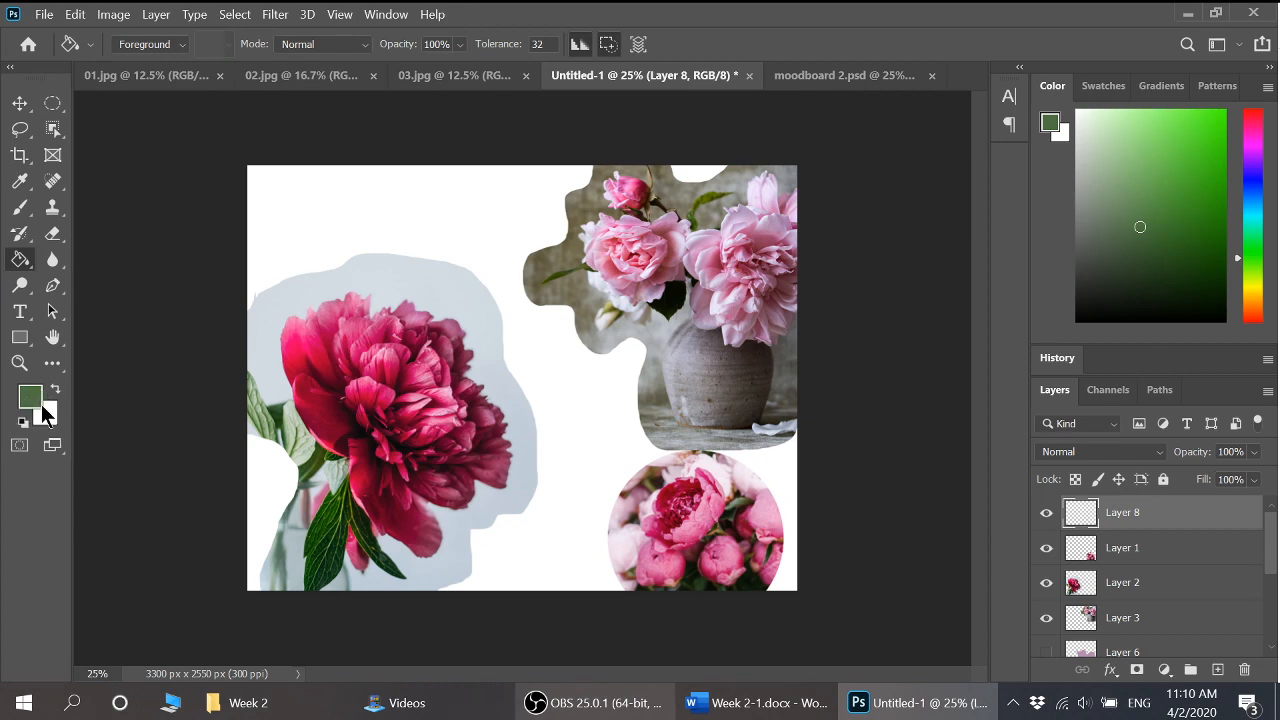
click(31, 402)
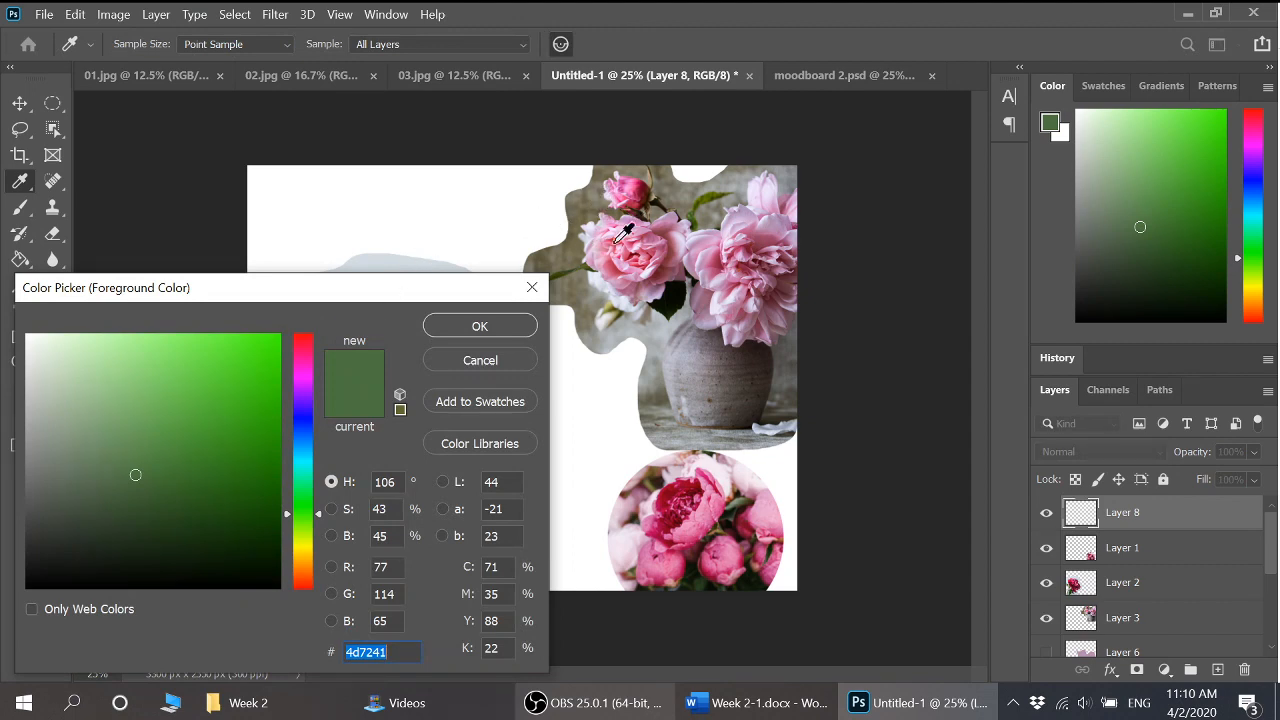
Sample the peony leaf's sage green b2be99 as foreground and flood-fill Layer 8 with it
drag(445, 303, 310, 534)
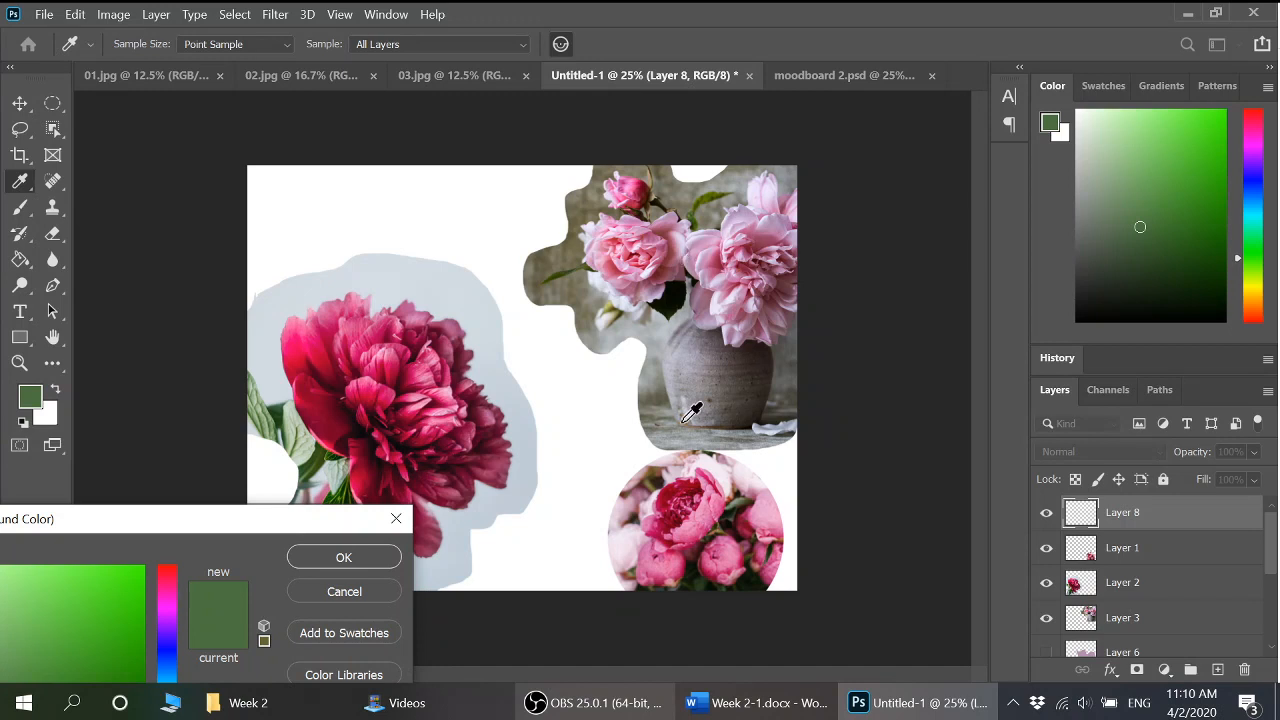
click(304, 424)
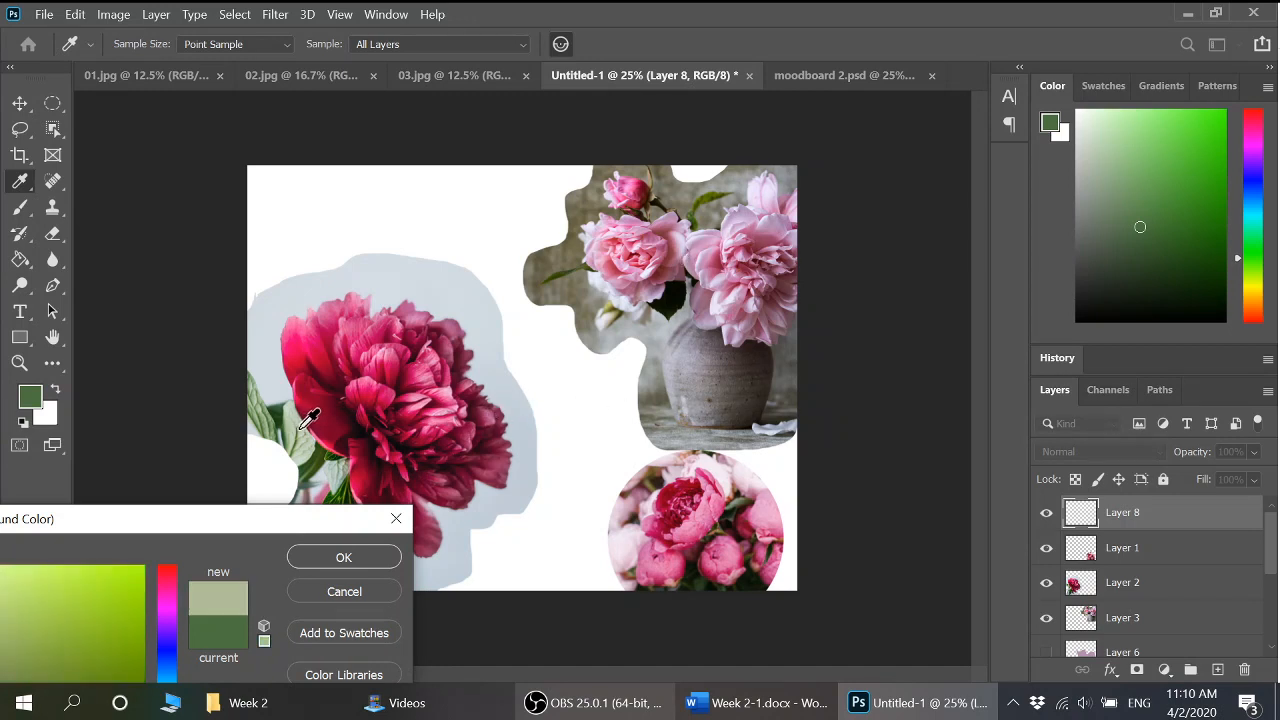
drag(229, 523, 345, 263)
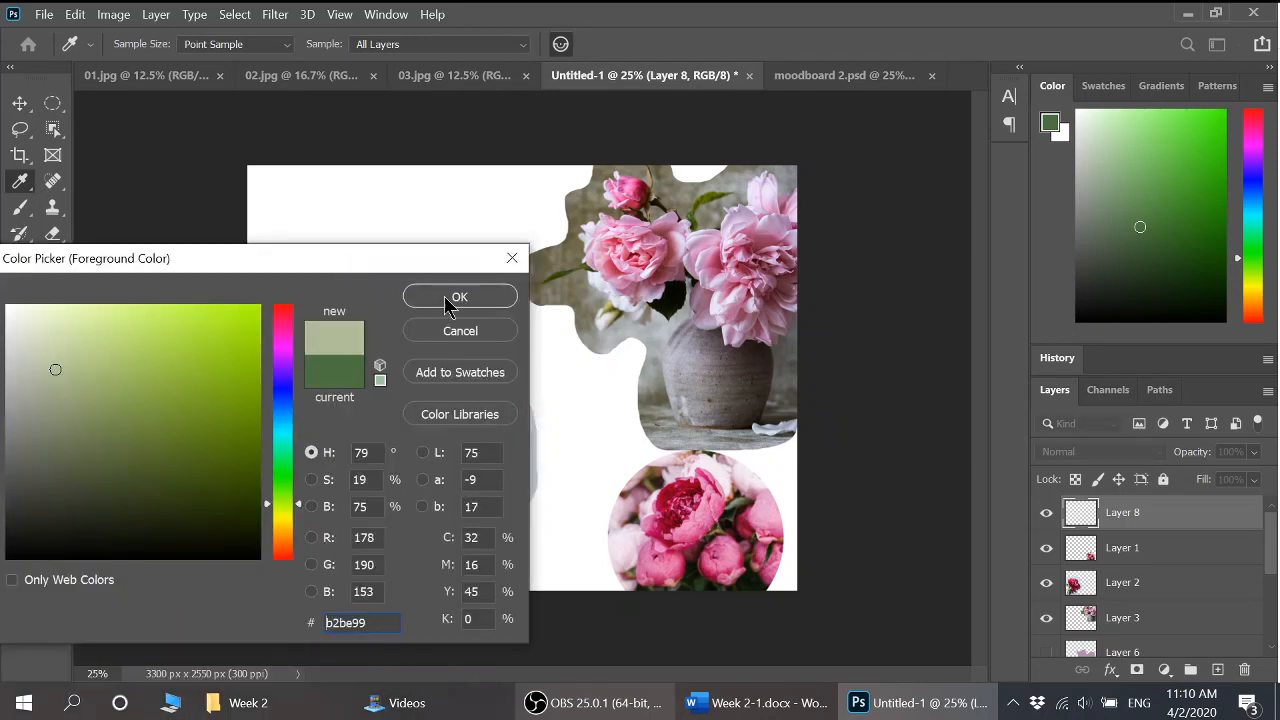
click(449, 300)
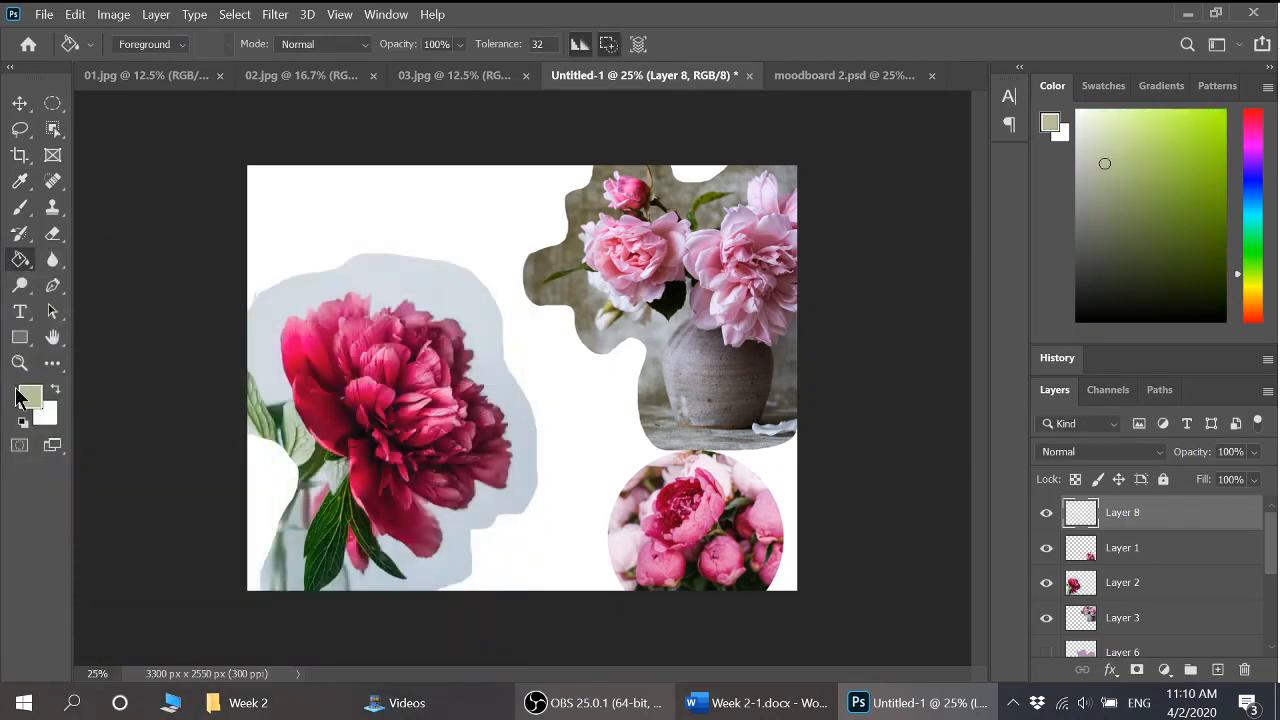
click(494, 217)
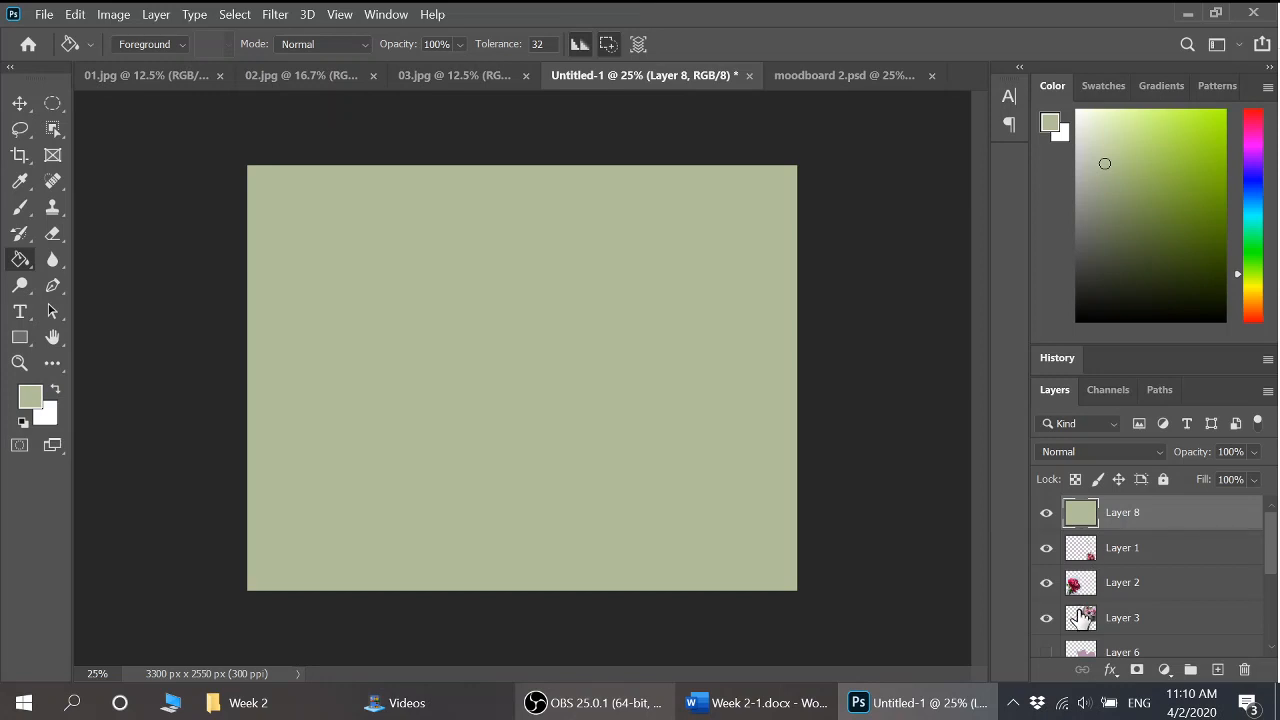
drag(1087, 514, 1087, 563)
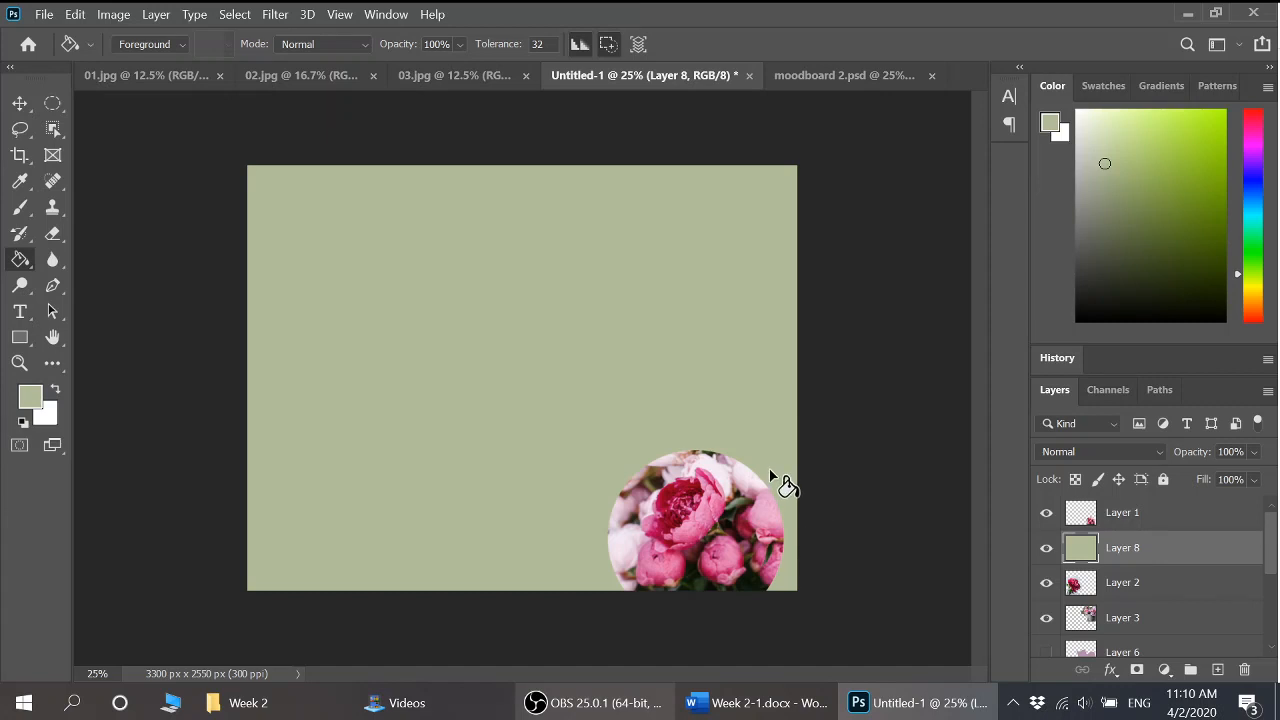
drag(1068, 549, 1086, 585)
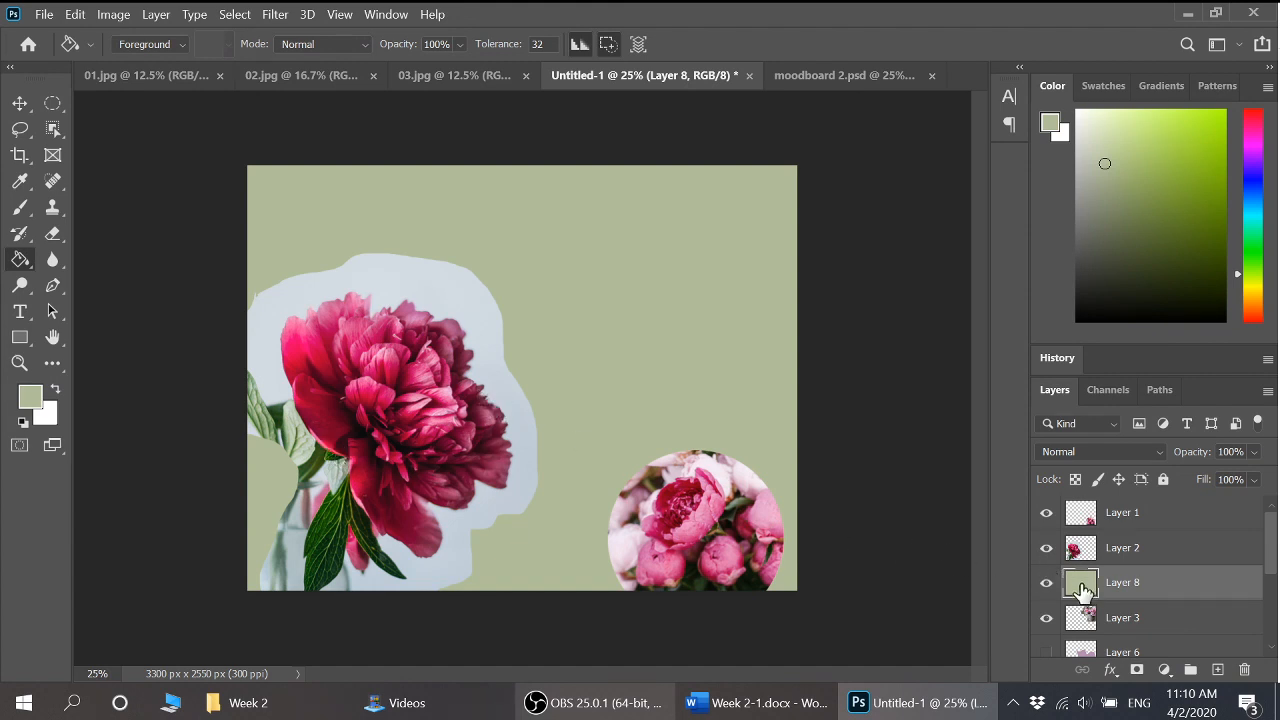
drag(1086, 588, 1086, 626)
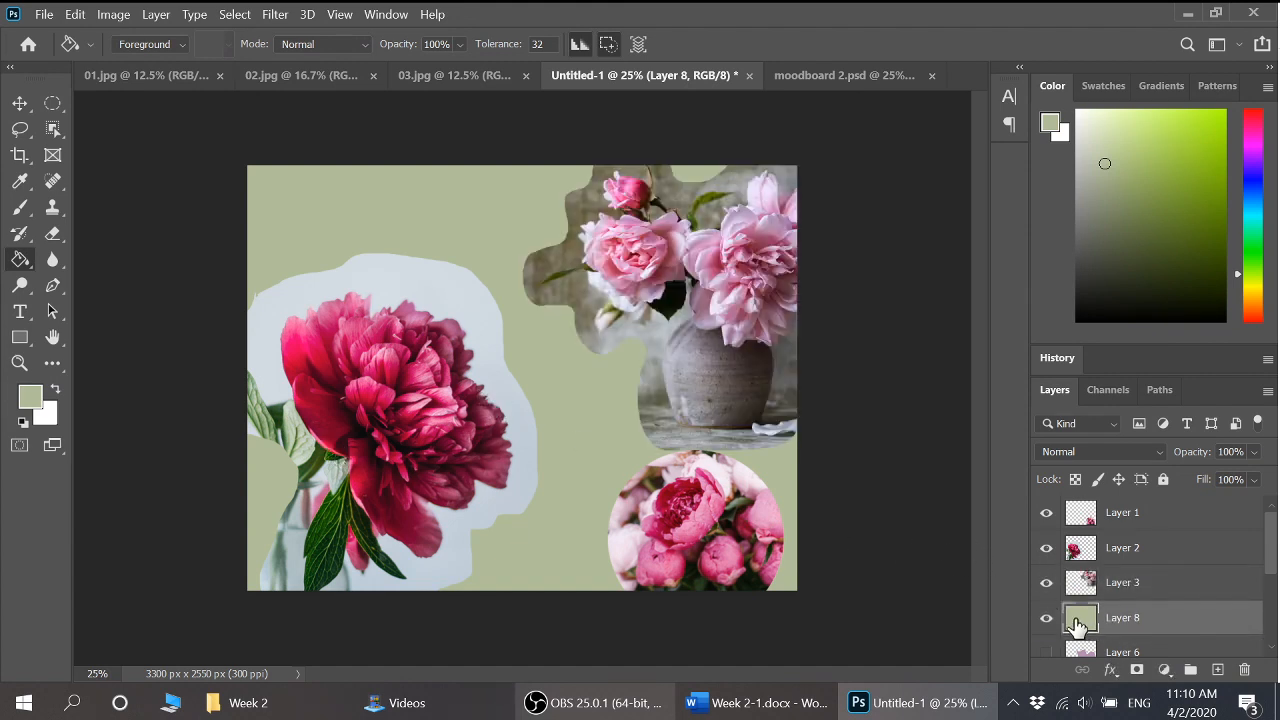
drag(1090, 618, 1077, 500)
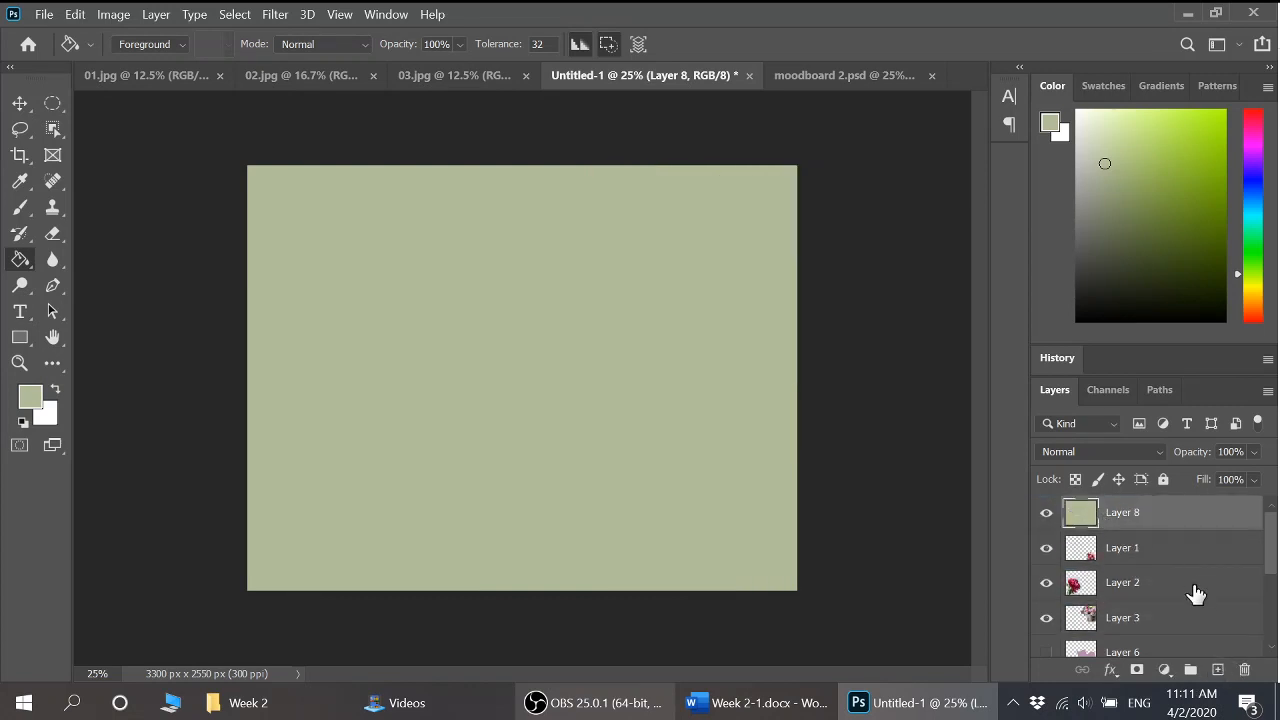
Add an empty Layer 9 above the sage layer and switch to the Gradient Tool
click(1218, 670)
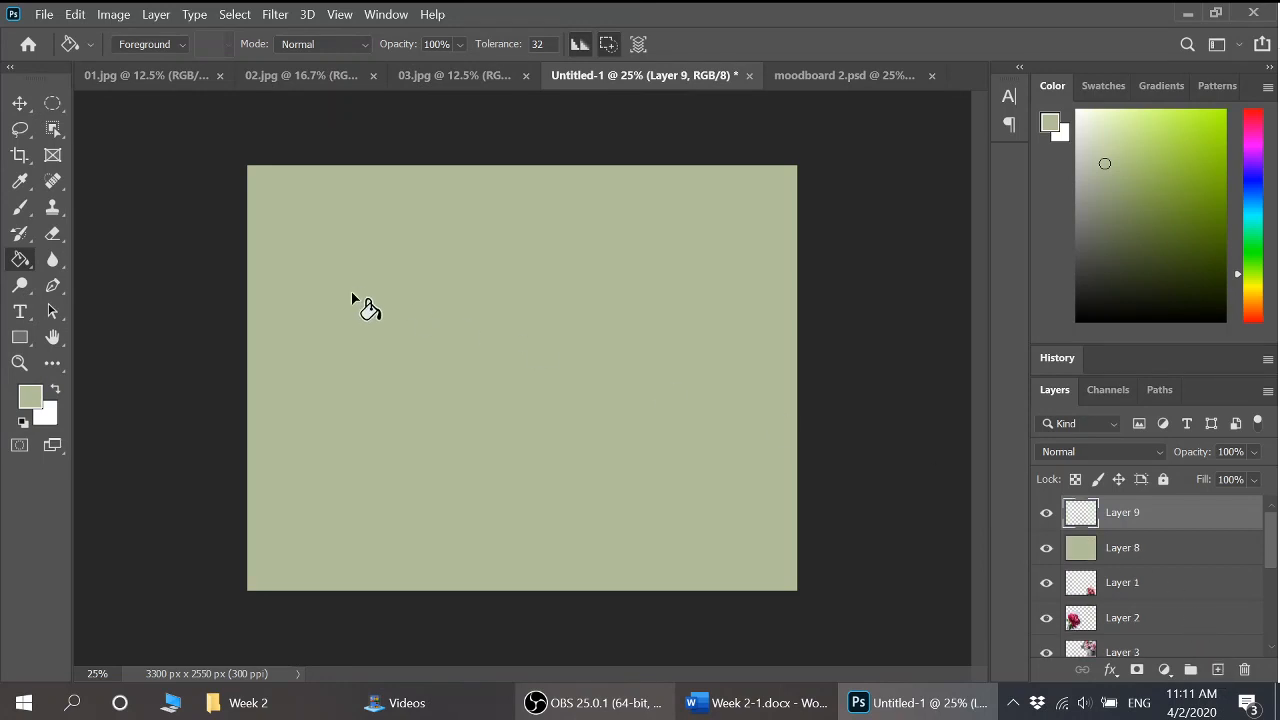
right_click(20, 260)
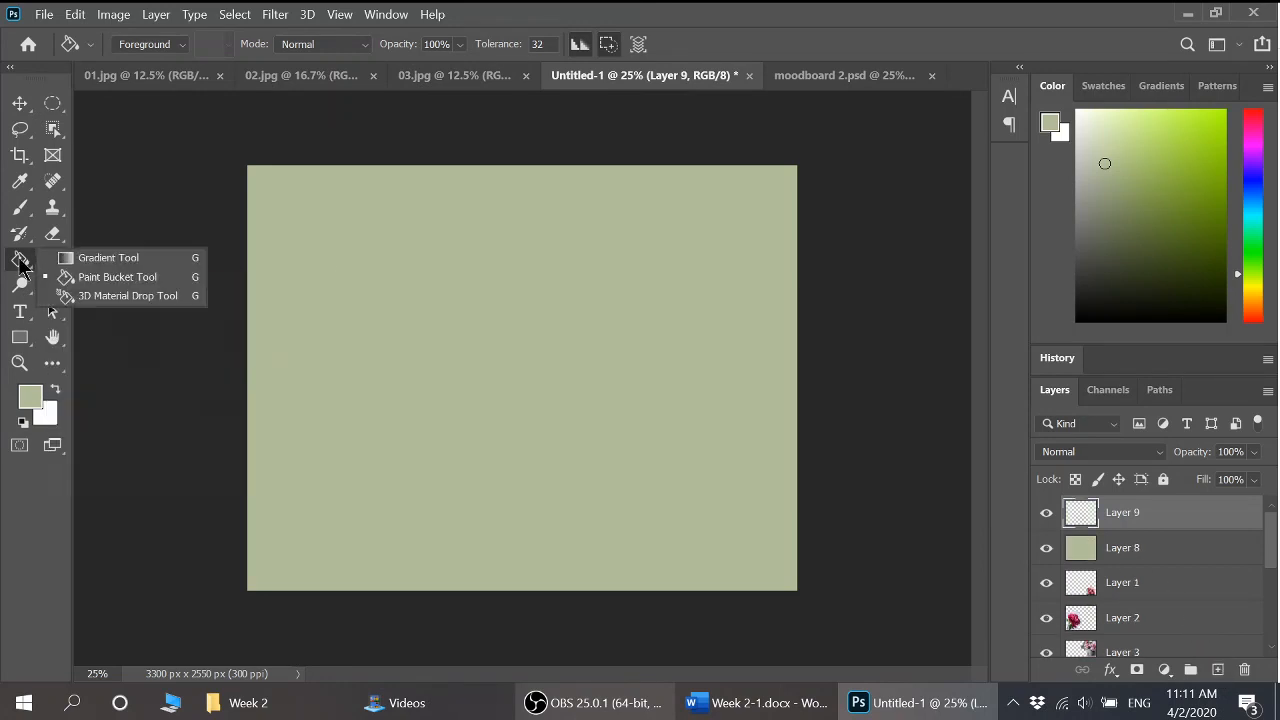
click(118, 262)
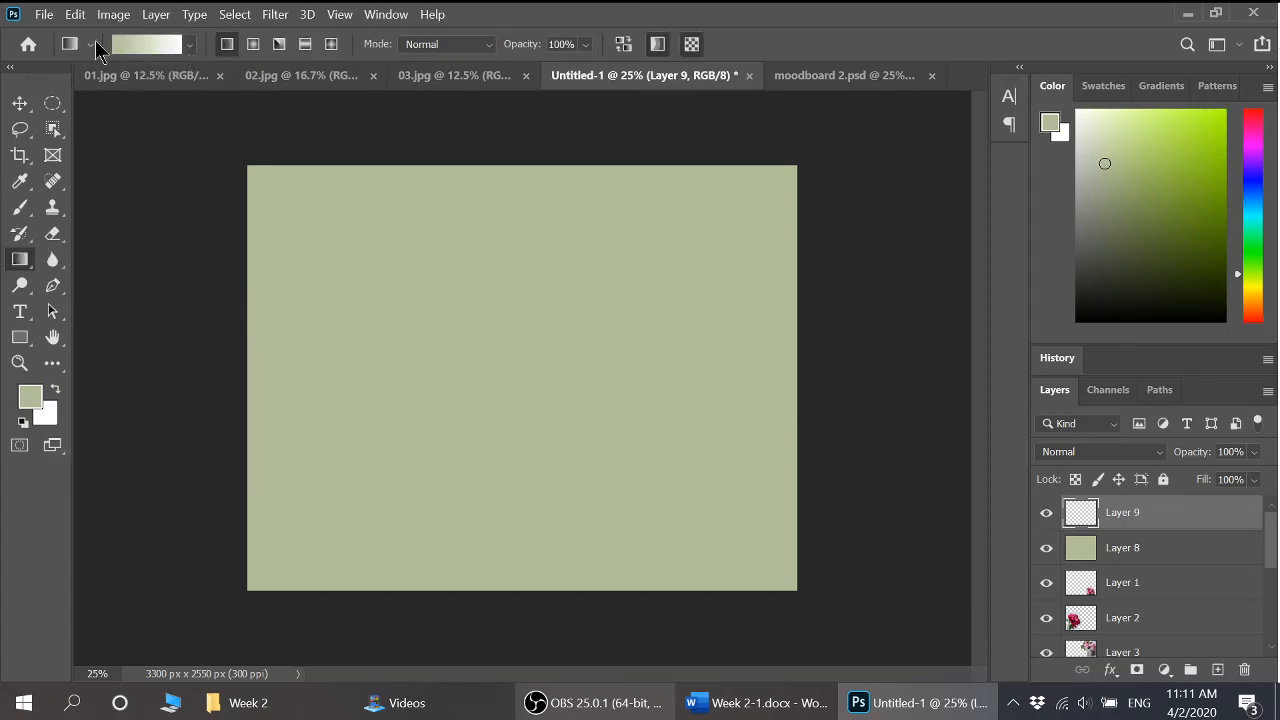
Browse the Blues, Basics, Purples and Pinks gradient sets and load a lavender-to-pink Pinks preset
click(191, 46)
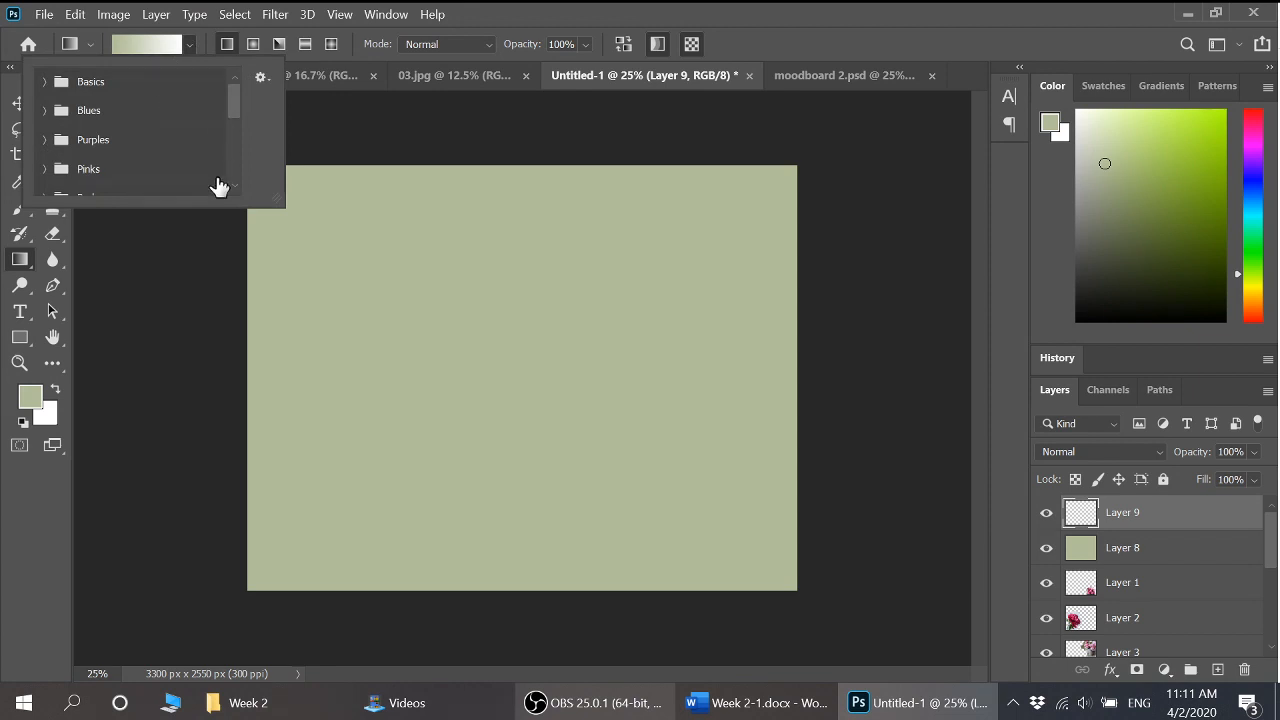
click(45, 110)
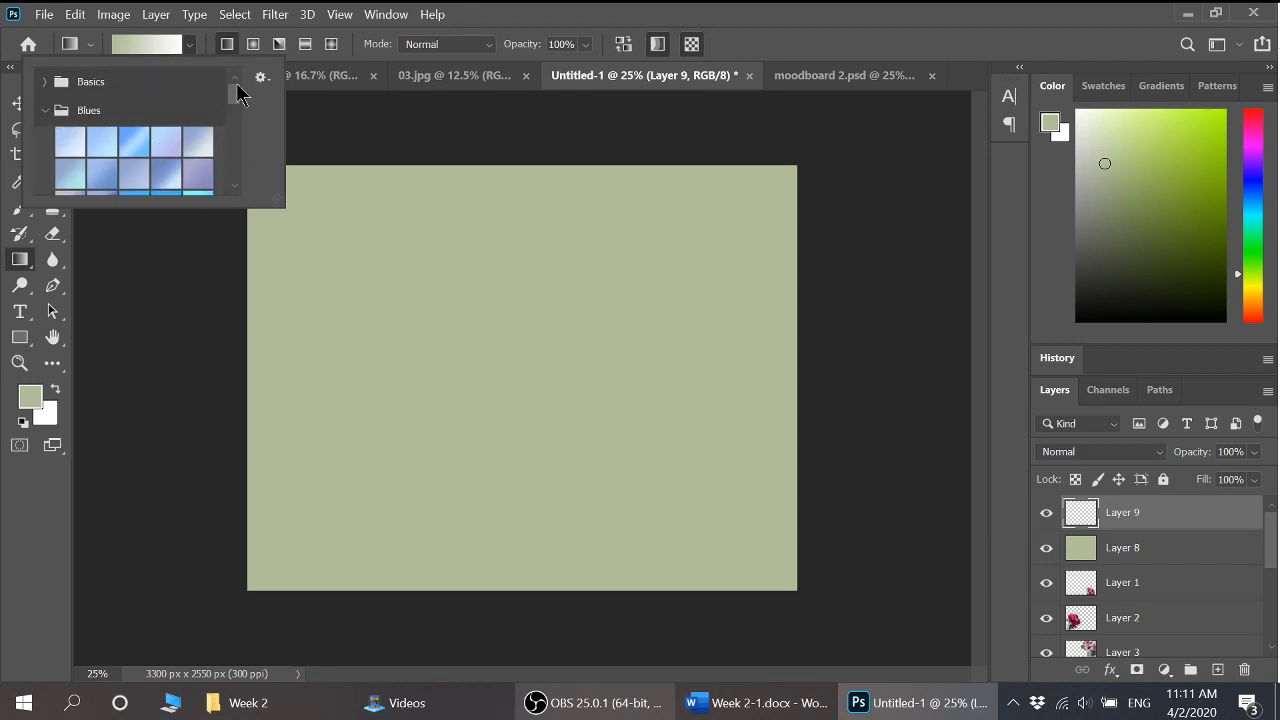
click(44, 81)
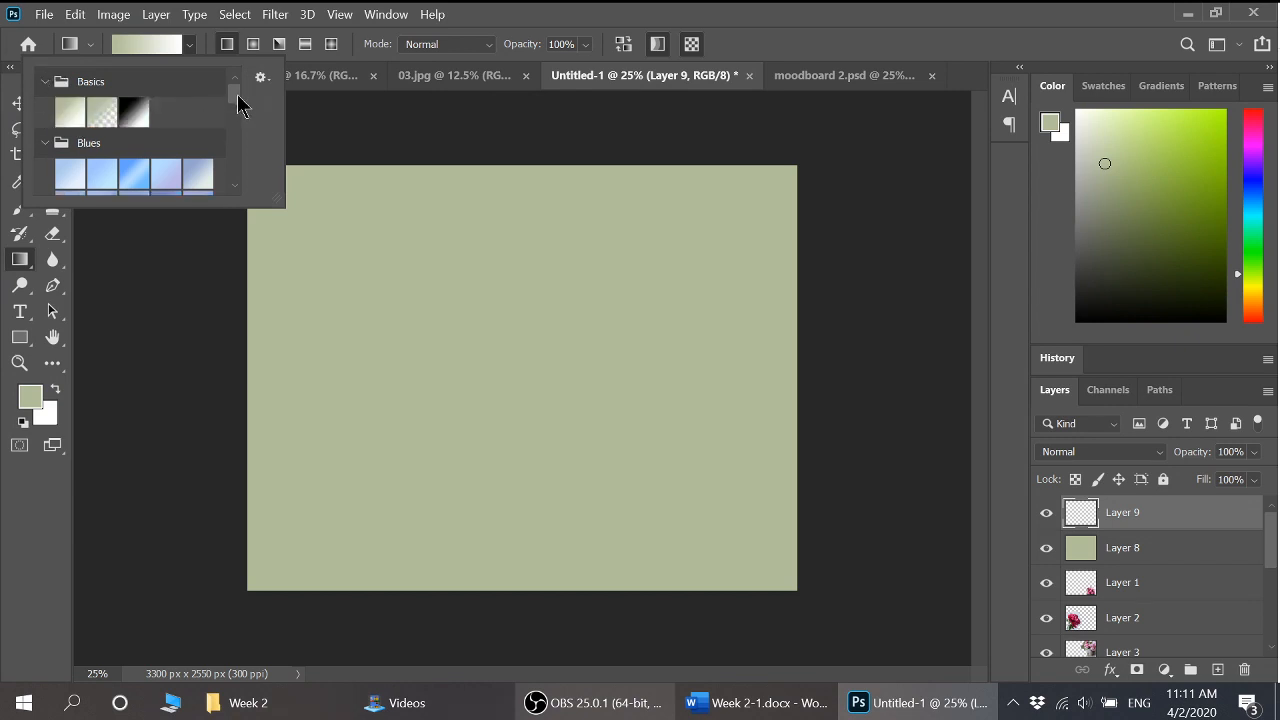
drag(238, 105, 224, 149)
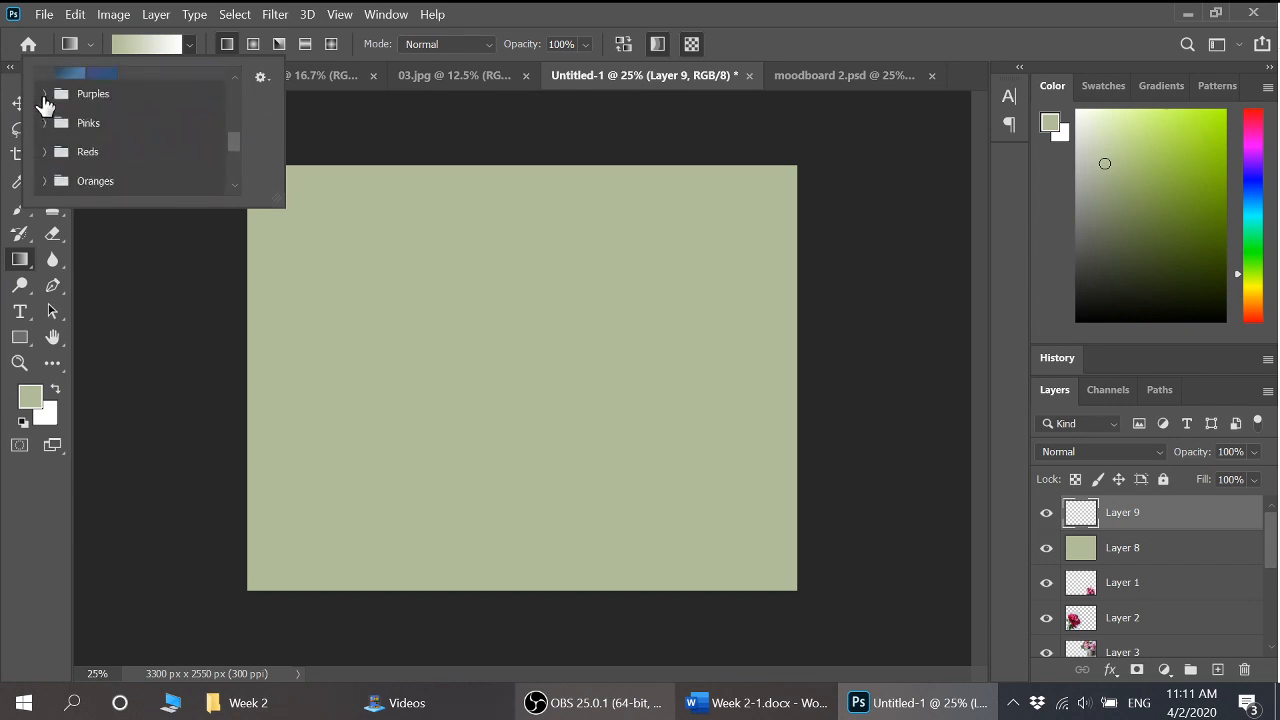
click(44, 95)
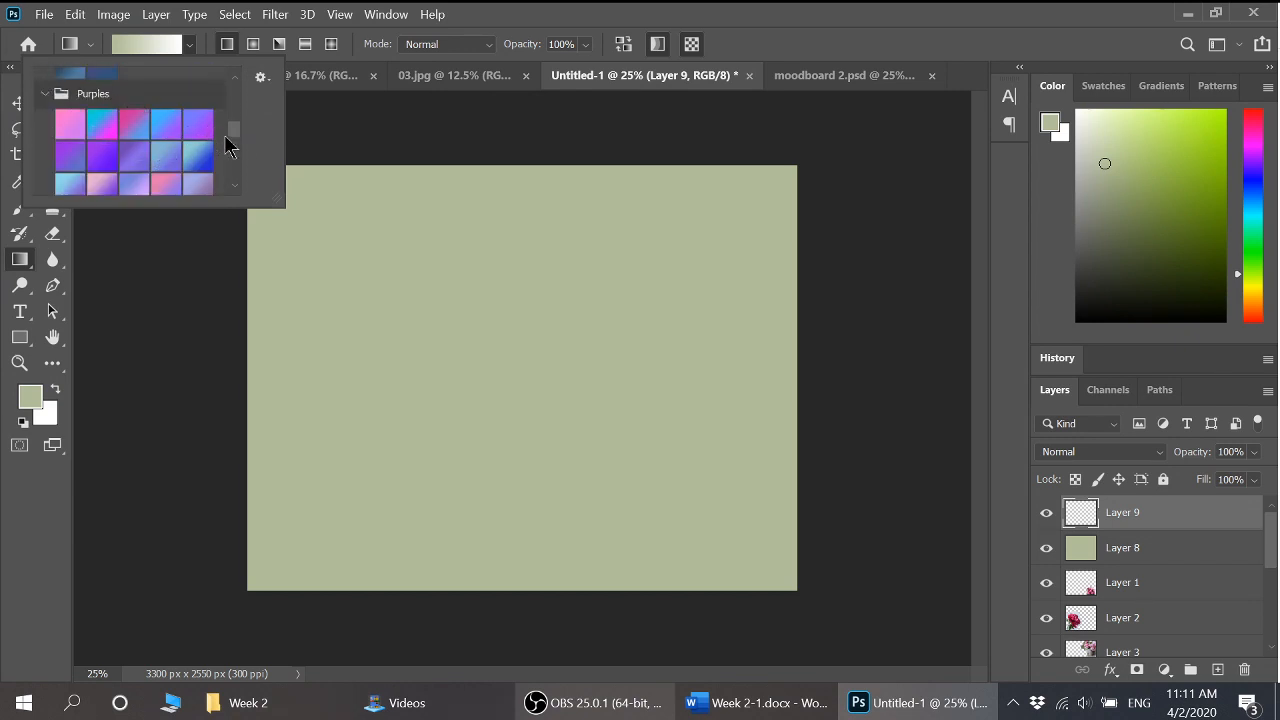
drag(237, 140, 240, 160)
click(44, 127)
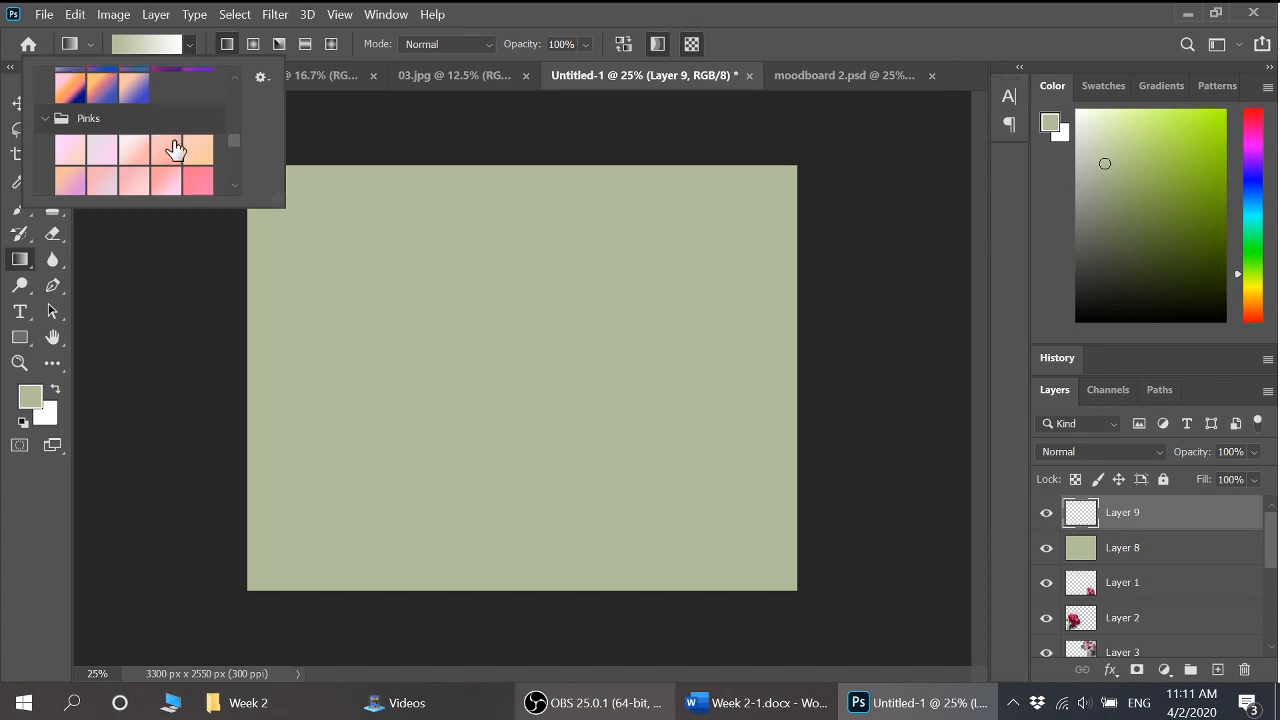
drag(237, 143, 237, 151)
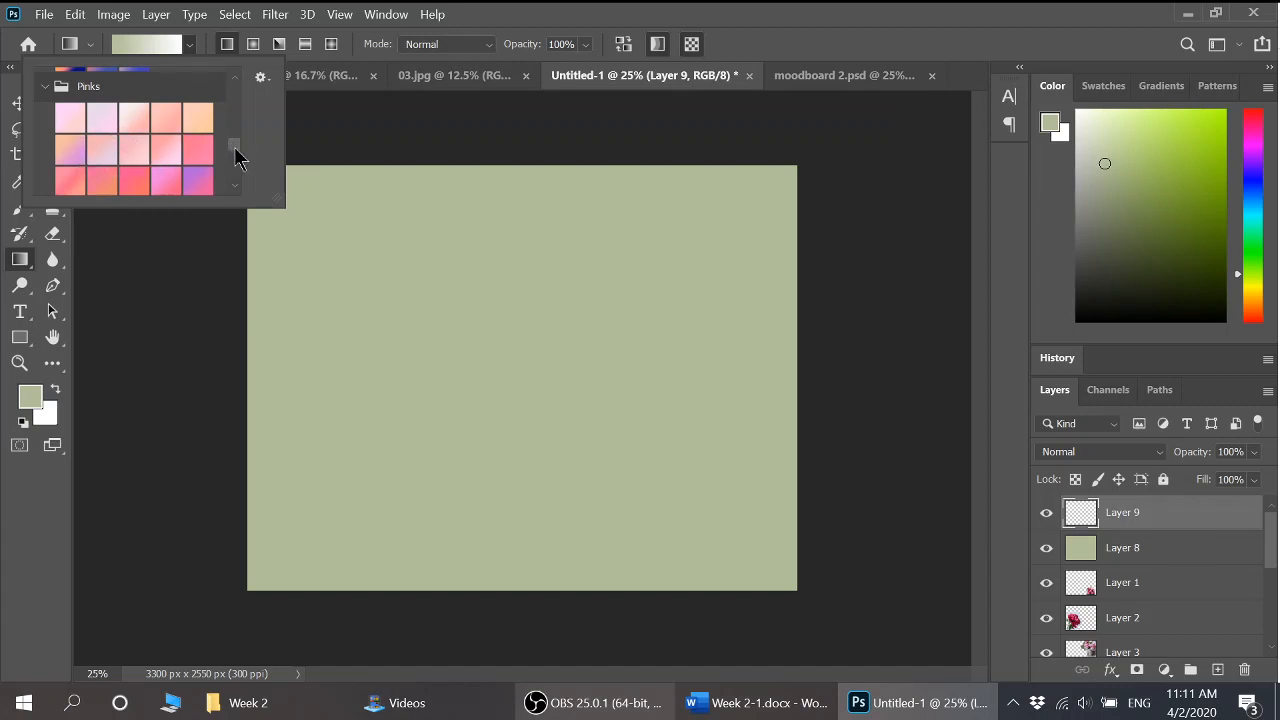
scroll(237, 155, down, 1)
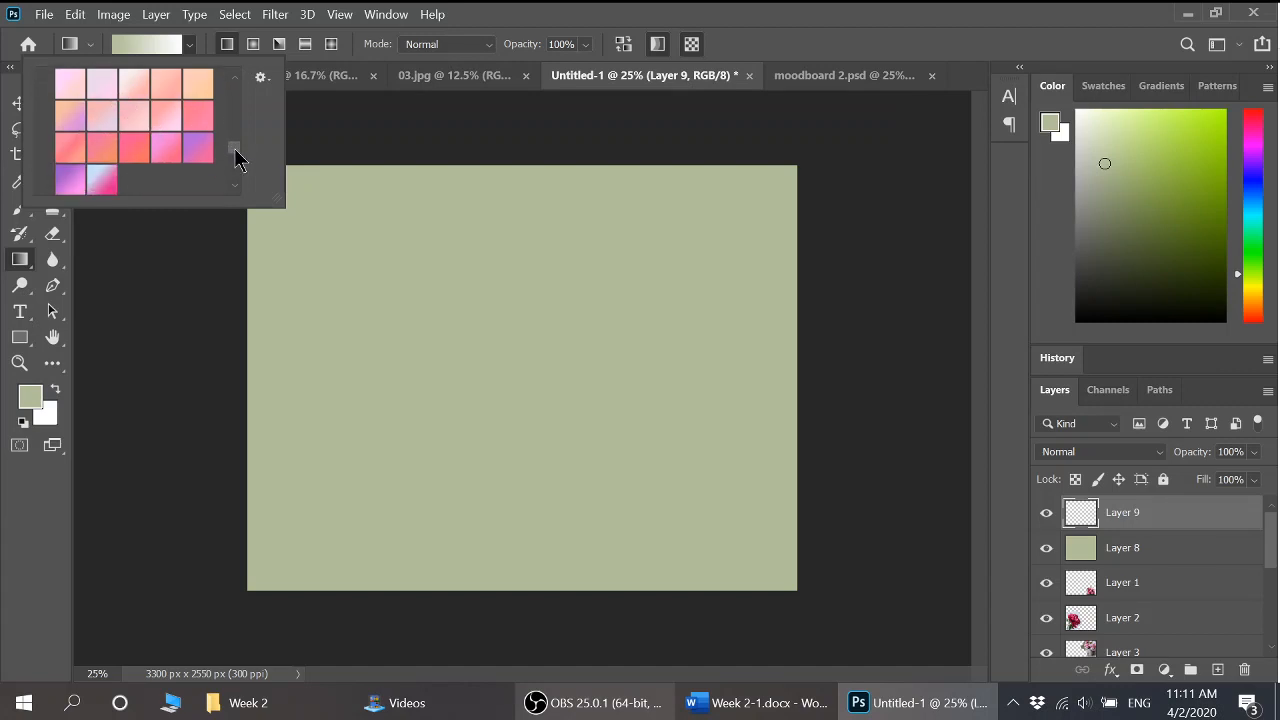
click(104, 181)
click(686, 20)
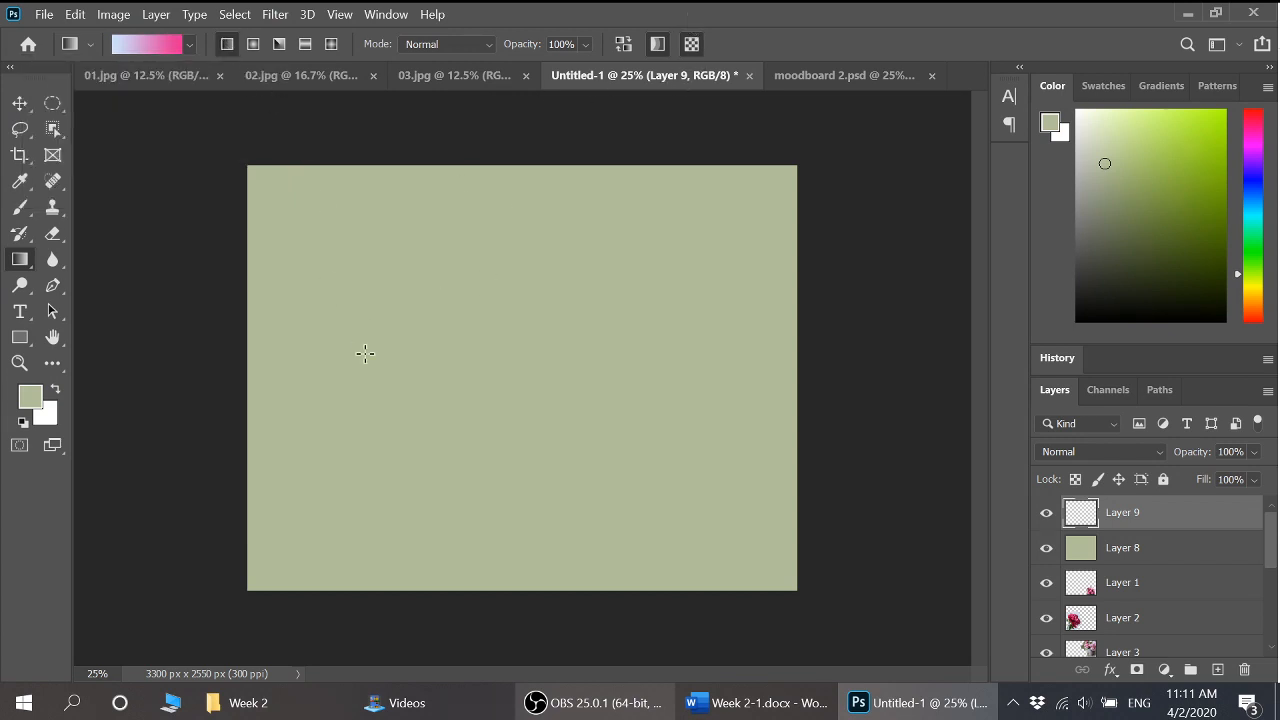
Try blue-to-pink gradients on Layer 9 in linear, radial, angle, reflected and diamond styles
drag(408, 354, 644, 355)
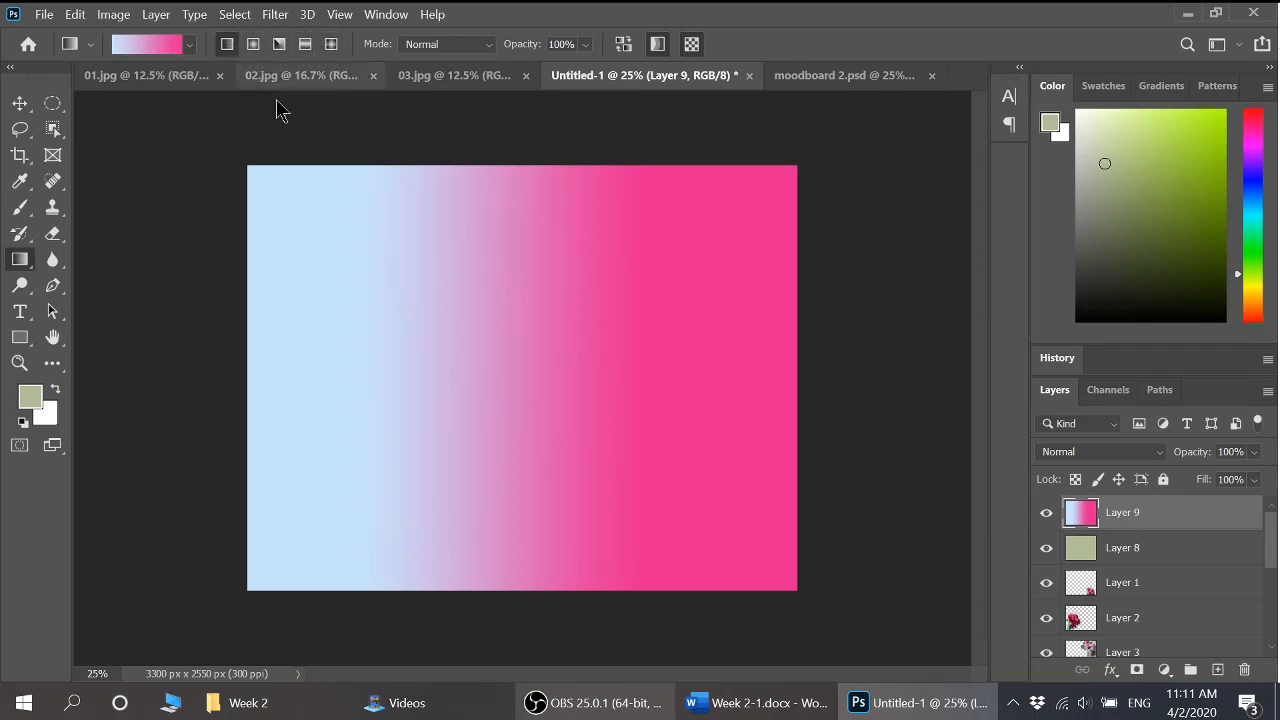
click(255, 46)
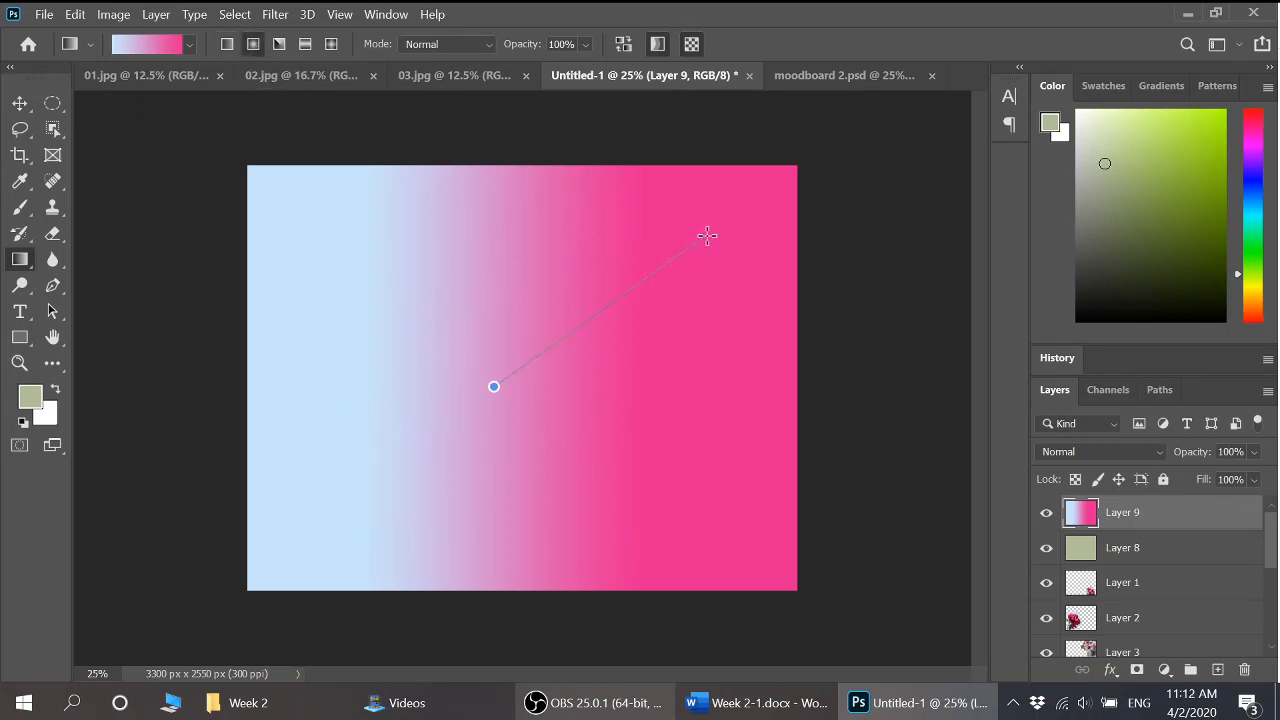
drag(708, 236, 707, 235)
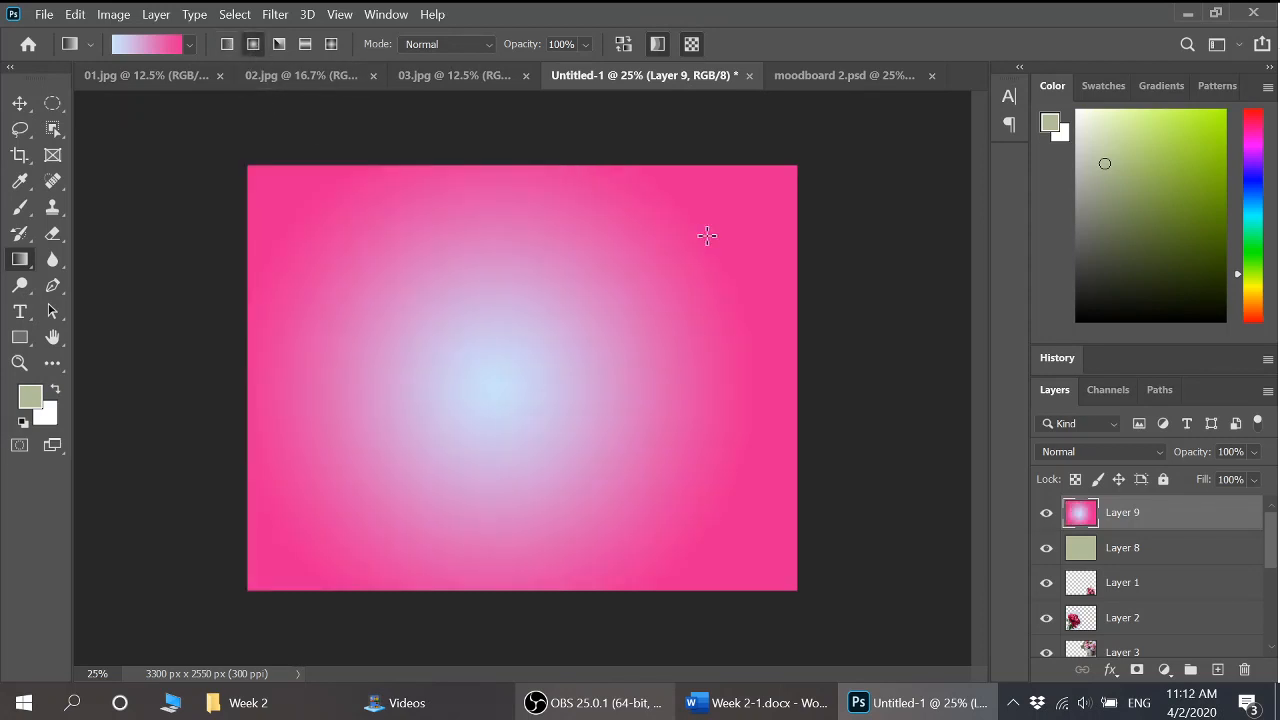
click(279, 44)
drag(548, 367, 264, 370)
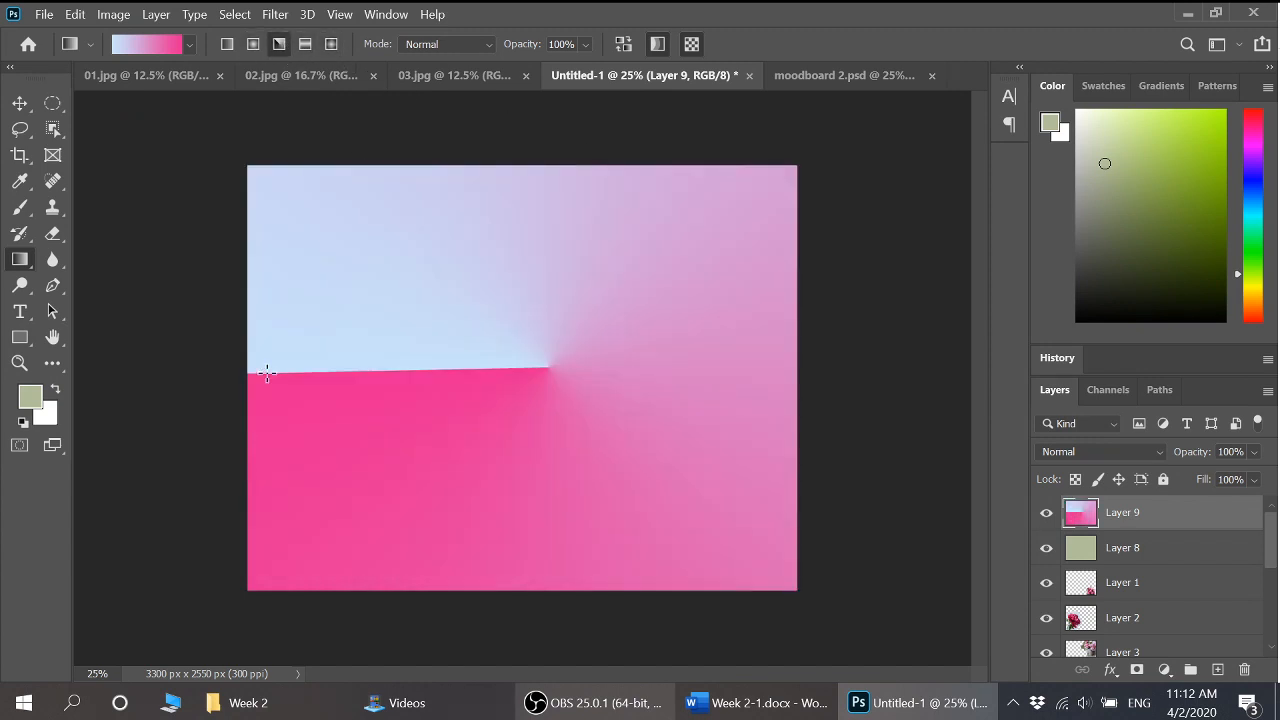
click(305, 44)
drag(514, 395, 515, 185)
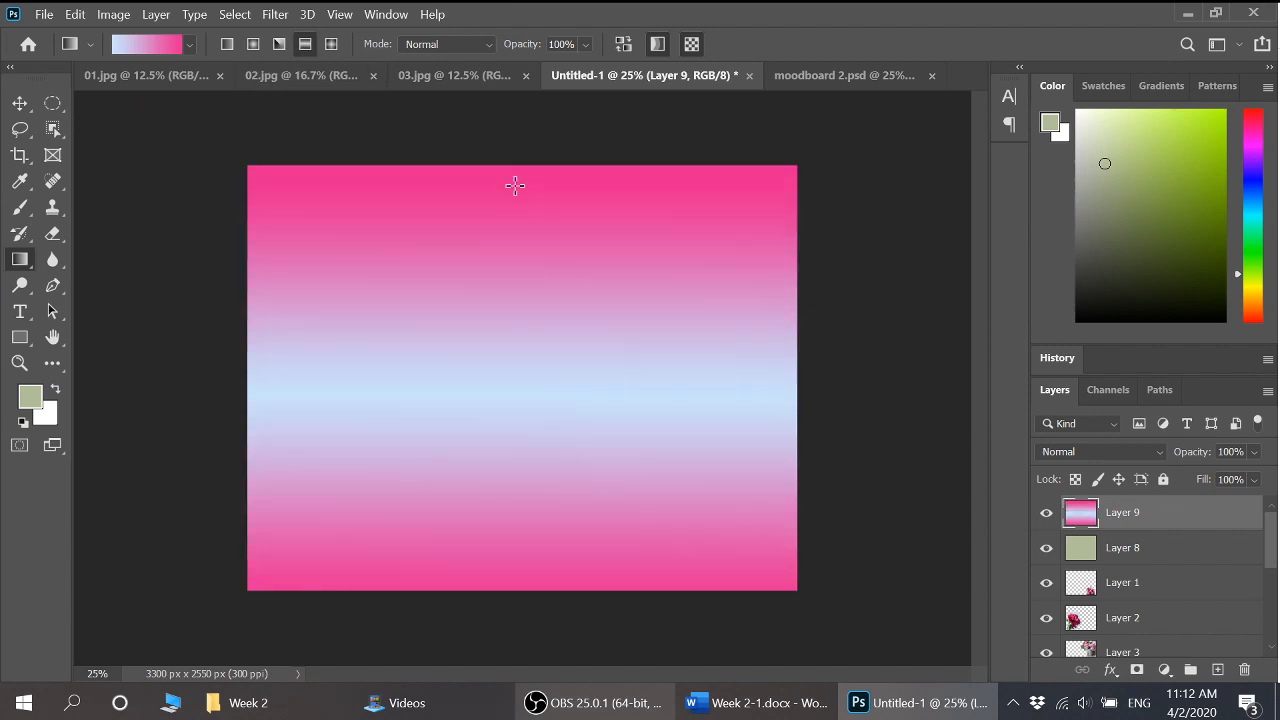
click(331, 44)
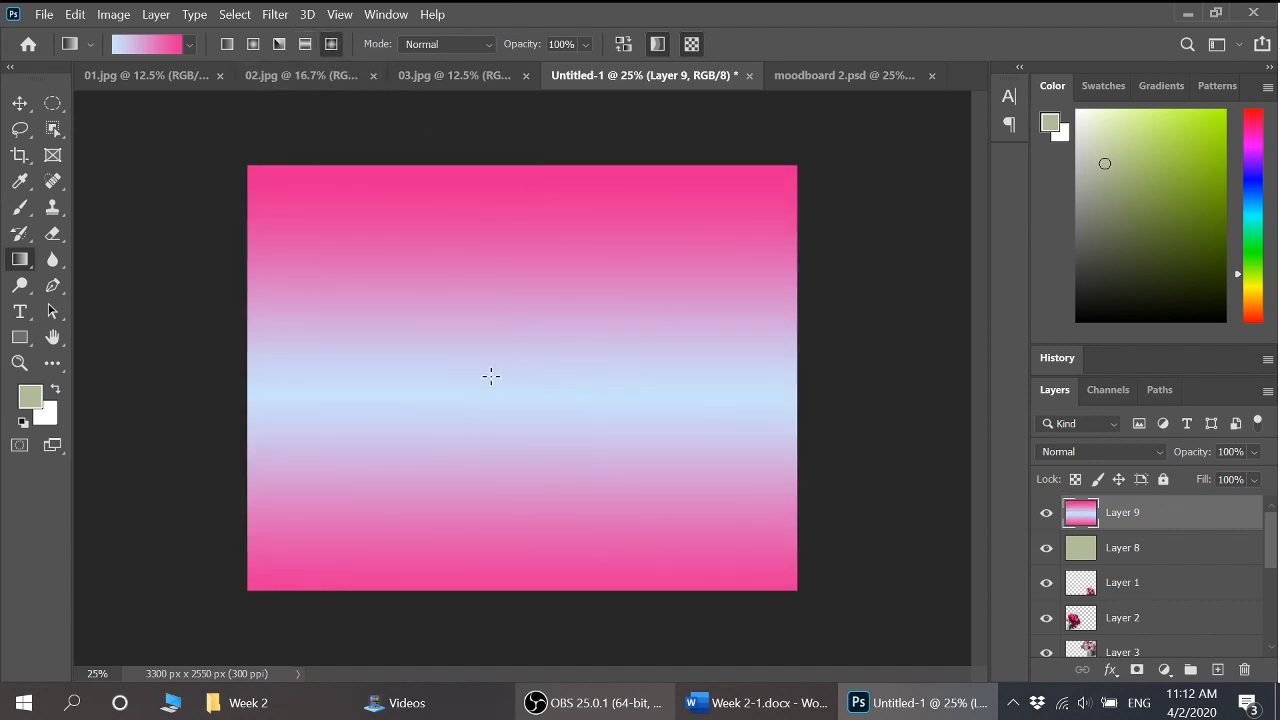
drag(490, 376, 714, 194)
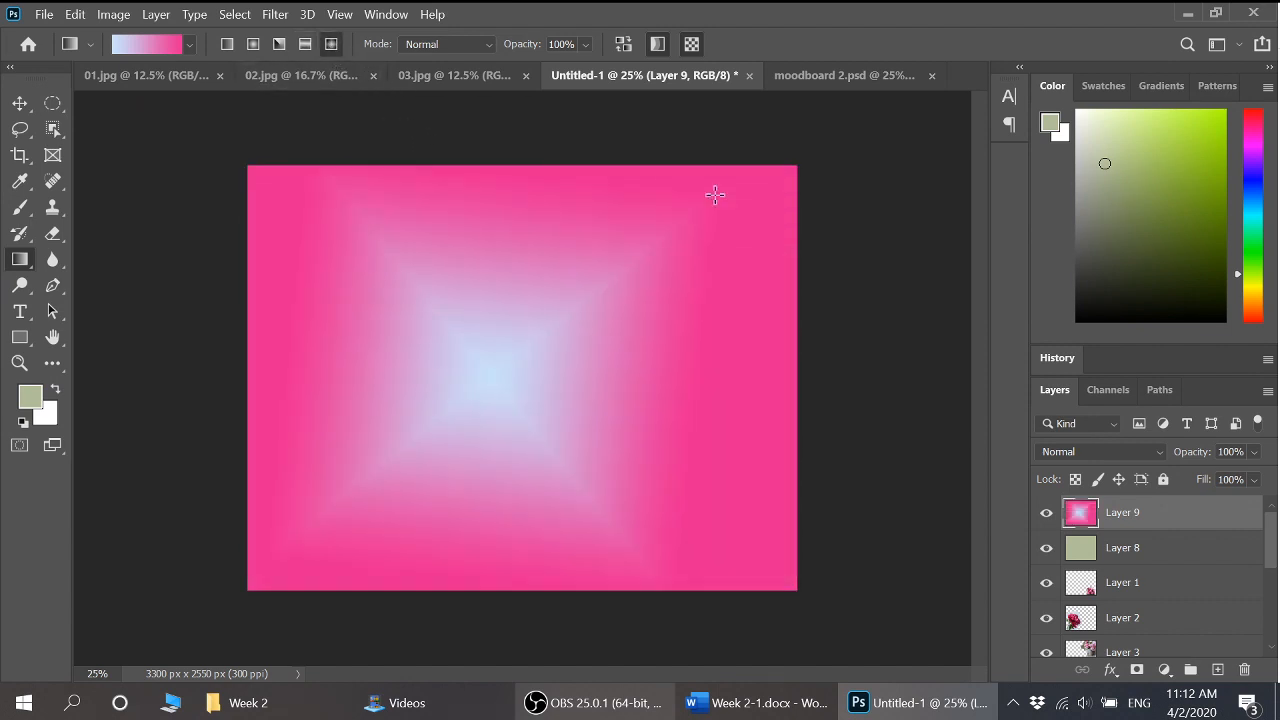
Lay a wide, smooth linear gradient from pale blue at left to pink at right
click(227, 44)
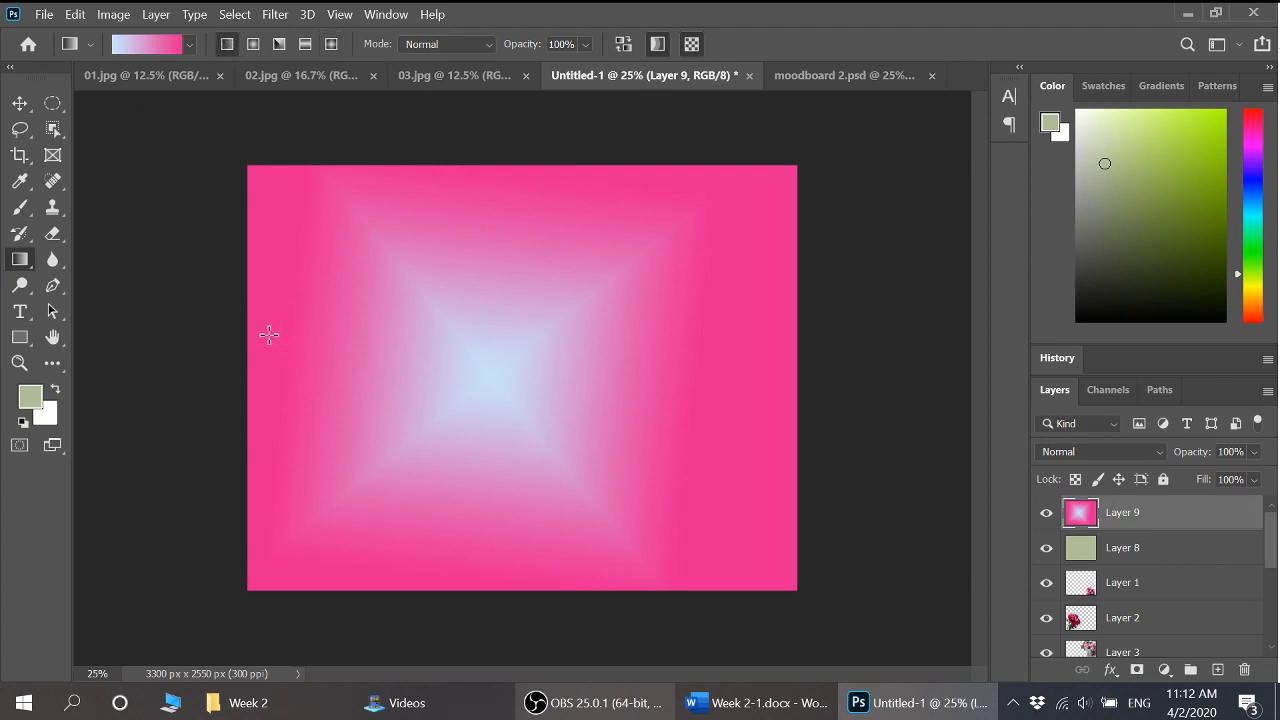
drag(266, 335, 778, 334)
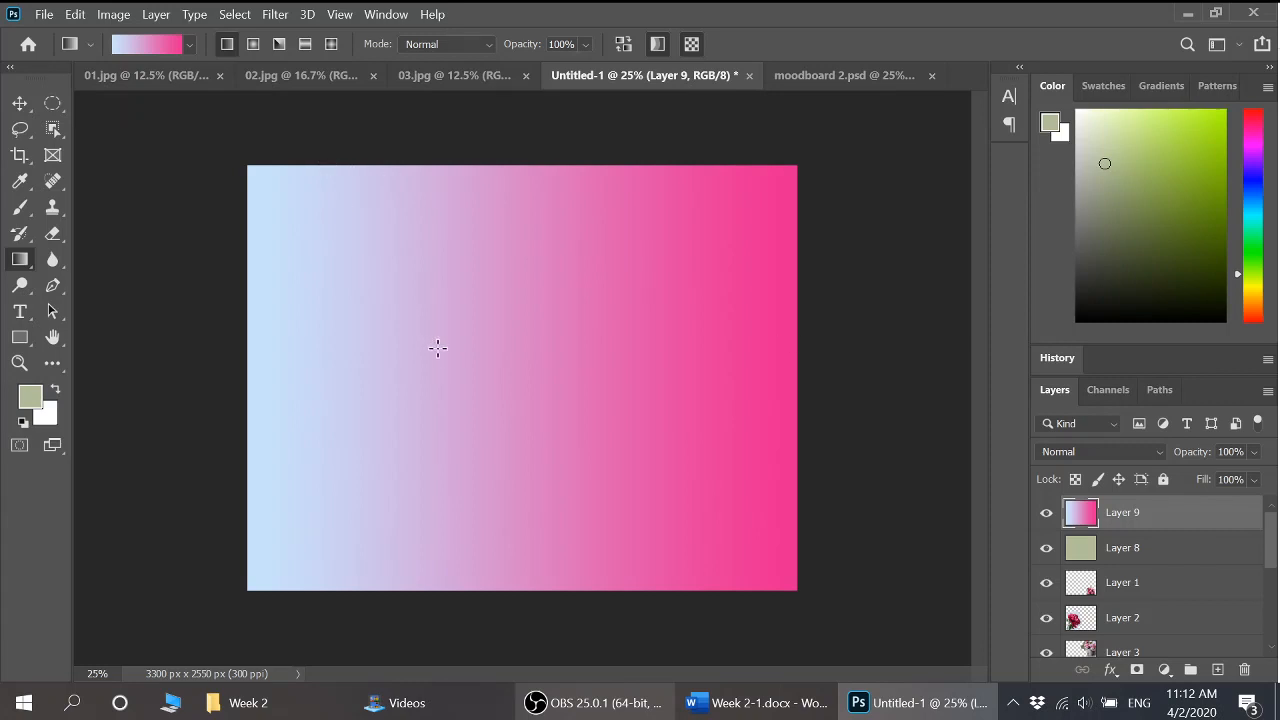
mouse_move(558, 347)
mouse_down()
mouse_move(569, 344)
mouse_move(558, 344)
mouse_up()
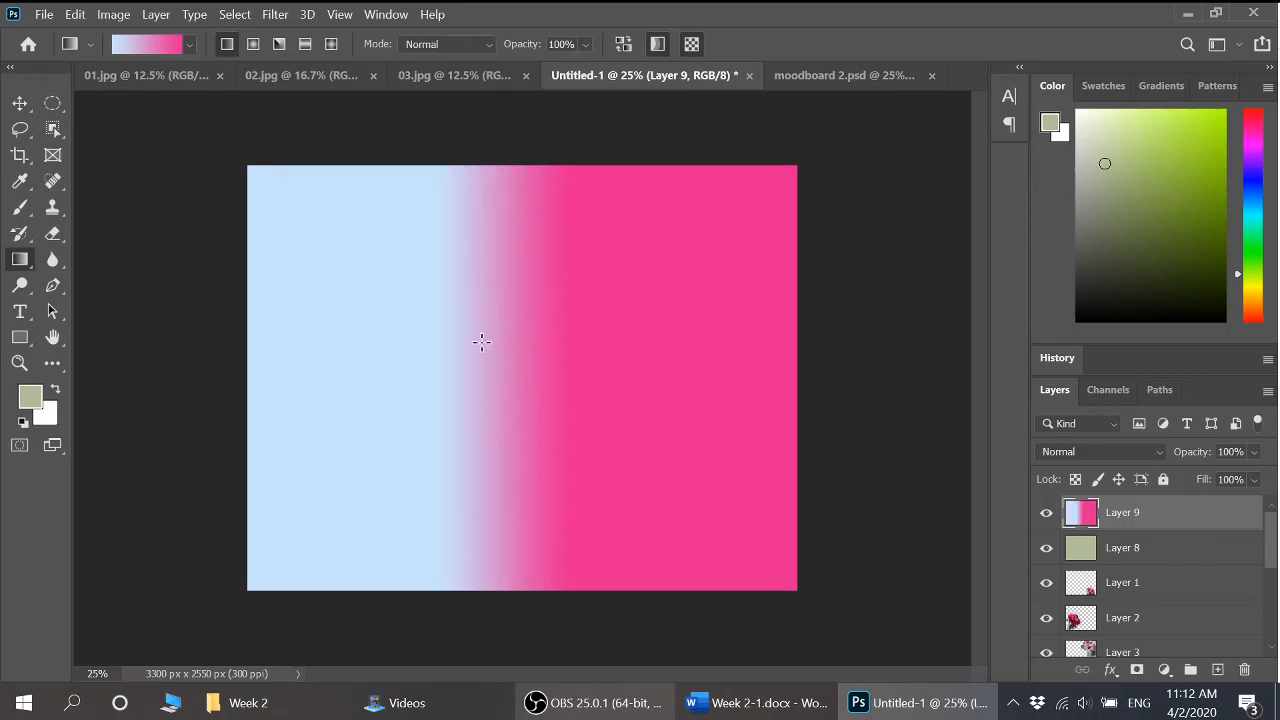
drag(286, 347, 749, 346)
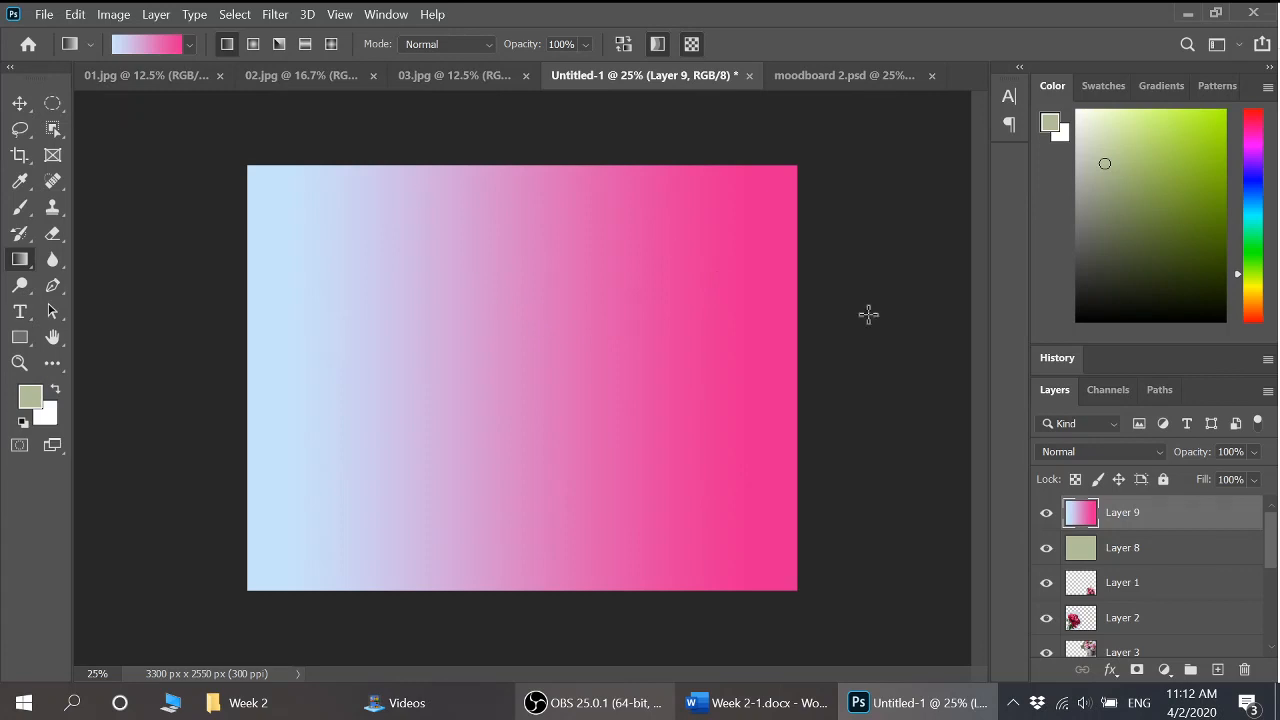
Delete gradient Layer 9 and sage Layer 8, confirming each deletion
click(1114, 551)
click(1124, 520)
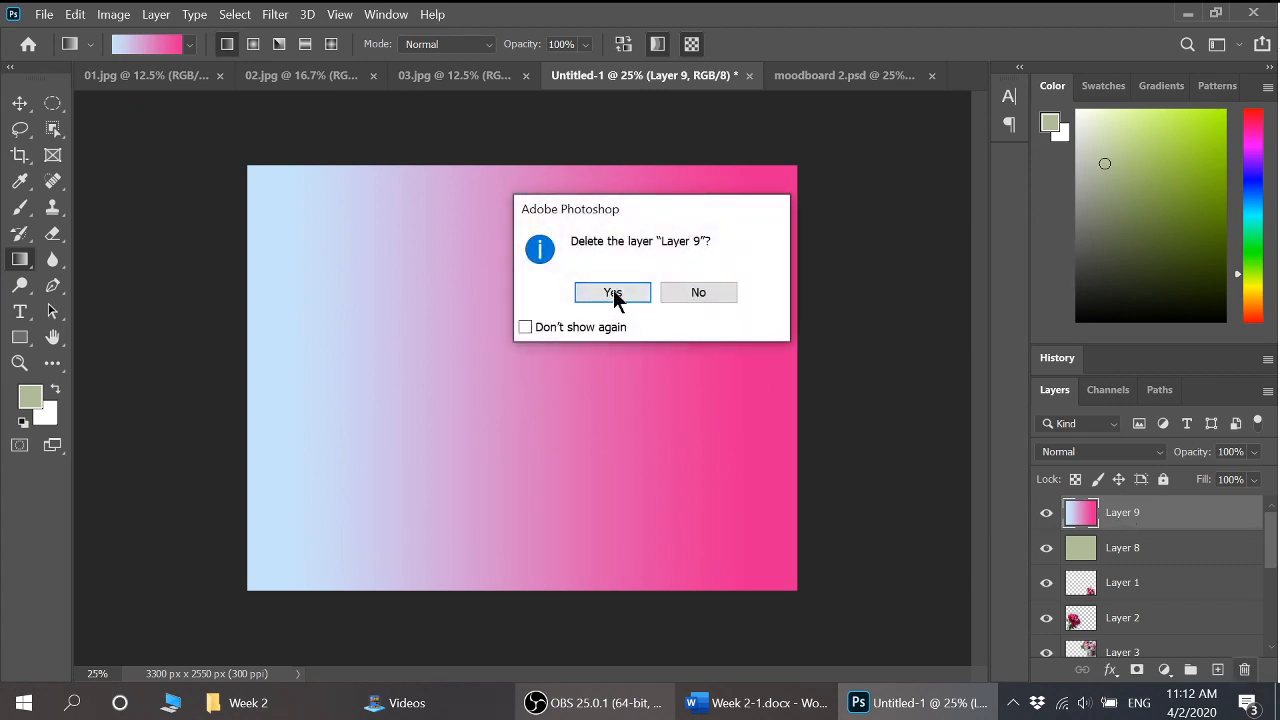
click(613, 293)
click(1246, 670)
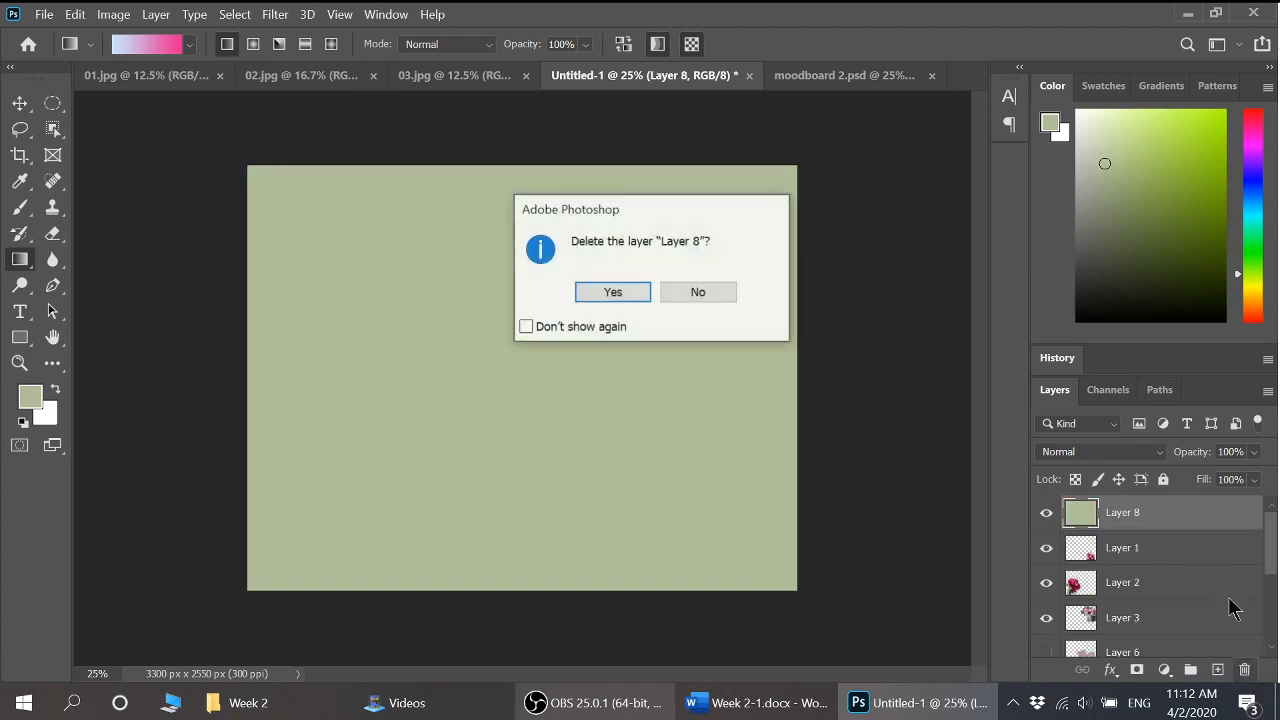
click(630, 294)
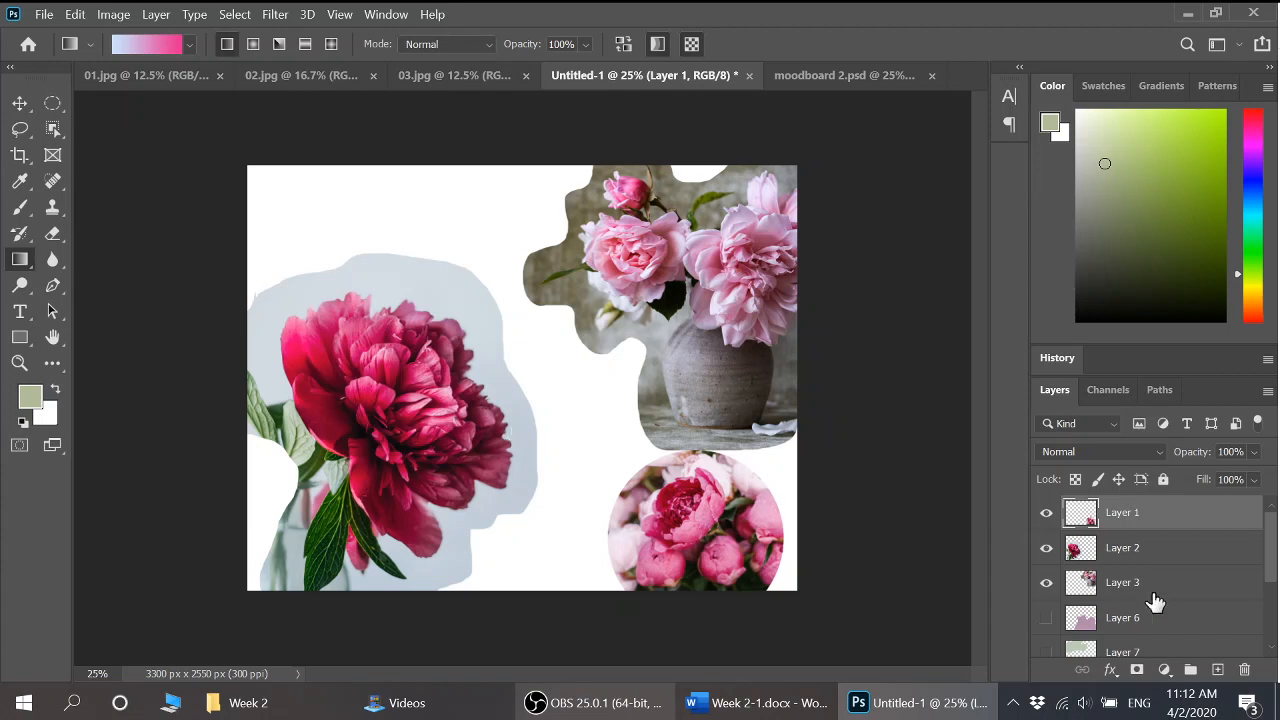
Add an empty Layer 8 above Layer 1 in Untitled-1, checking moodboard 2.psd for reference
click(1218, 672)
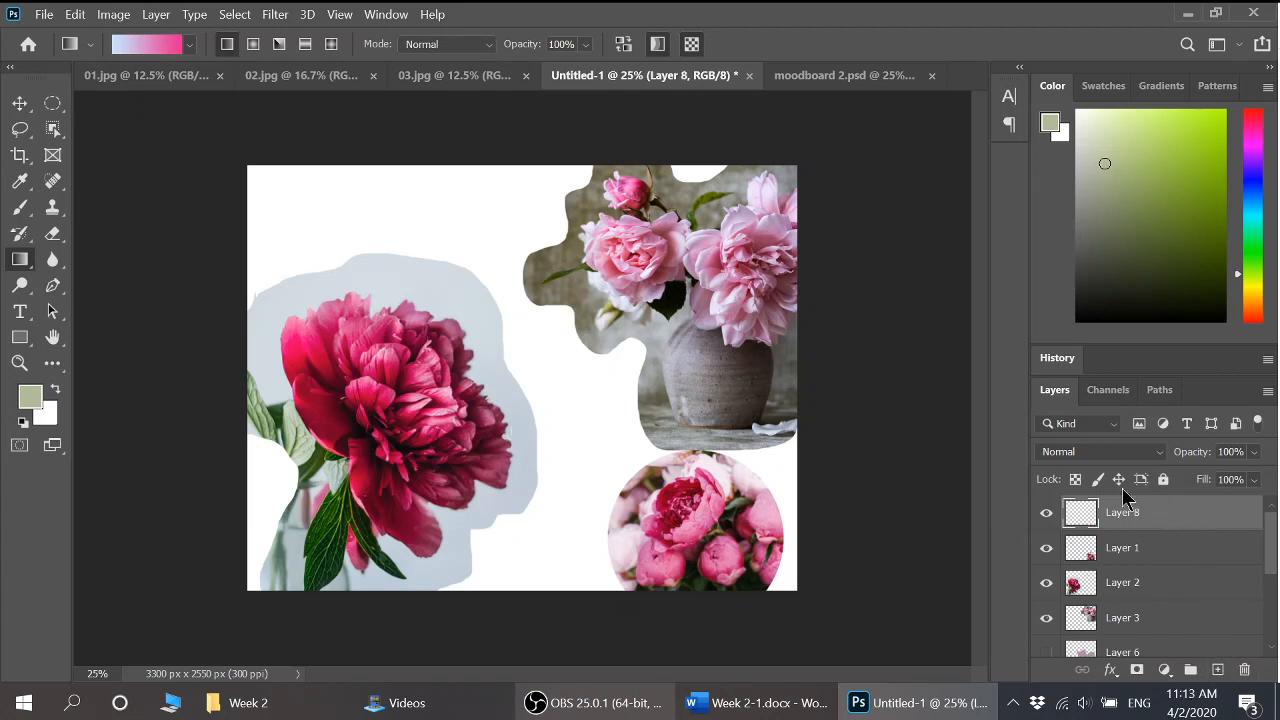
click(812, 76)
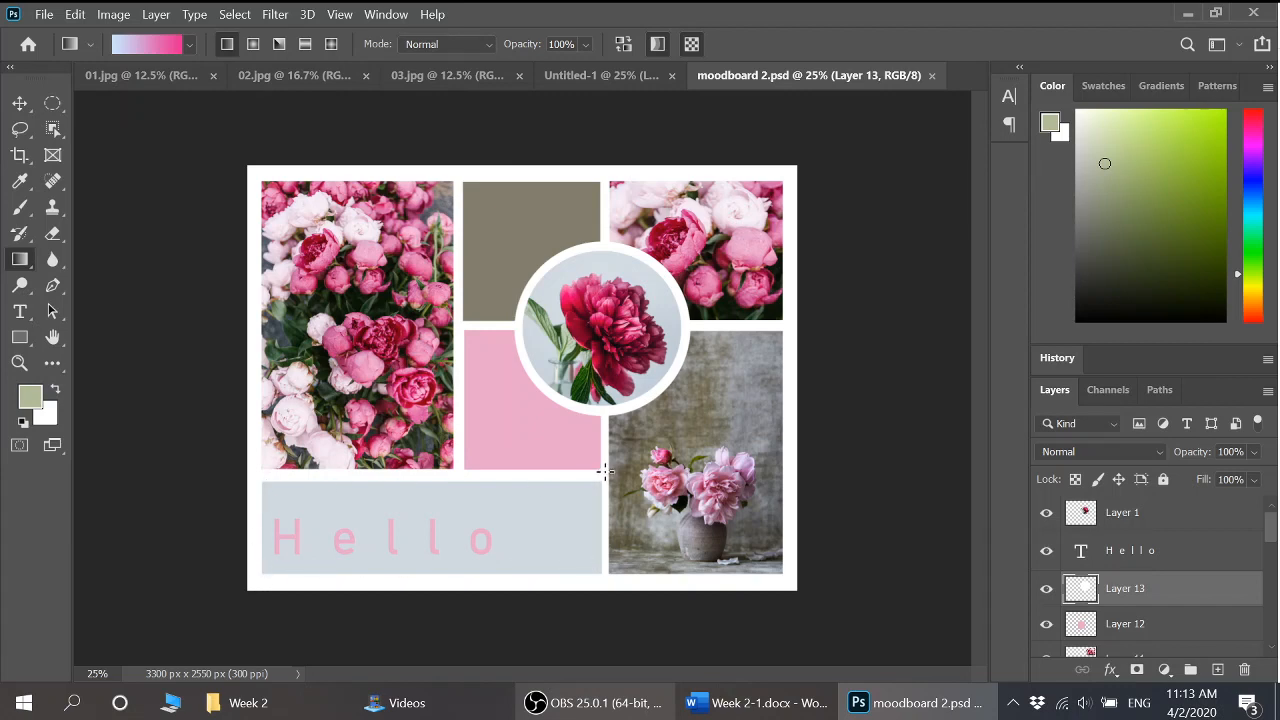
click(583, 91)
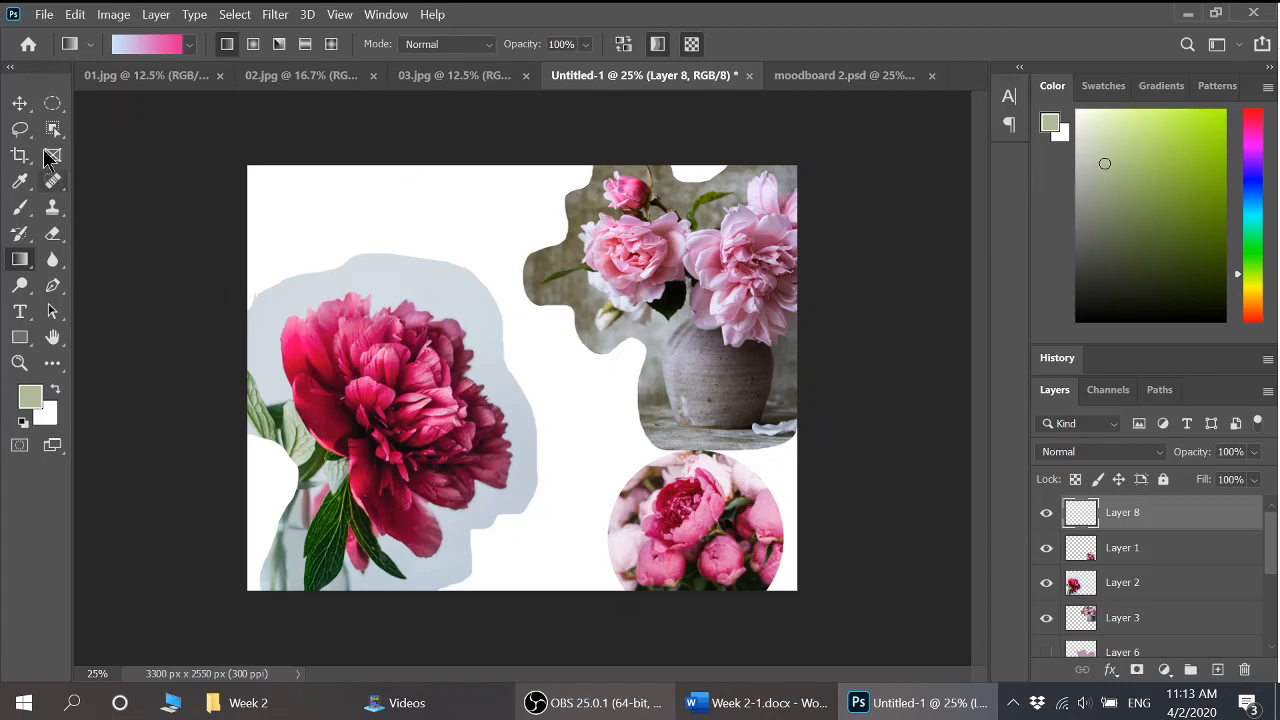
click(52, 103)
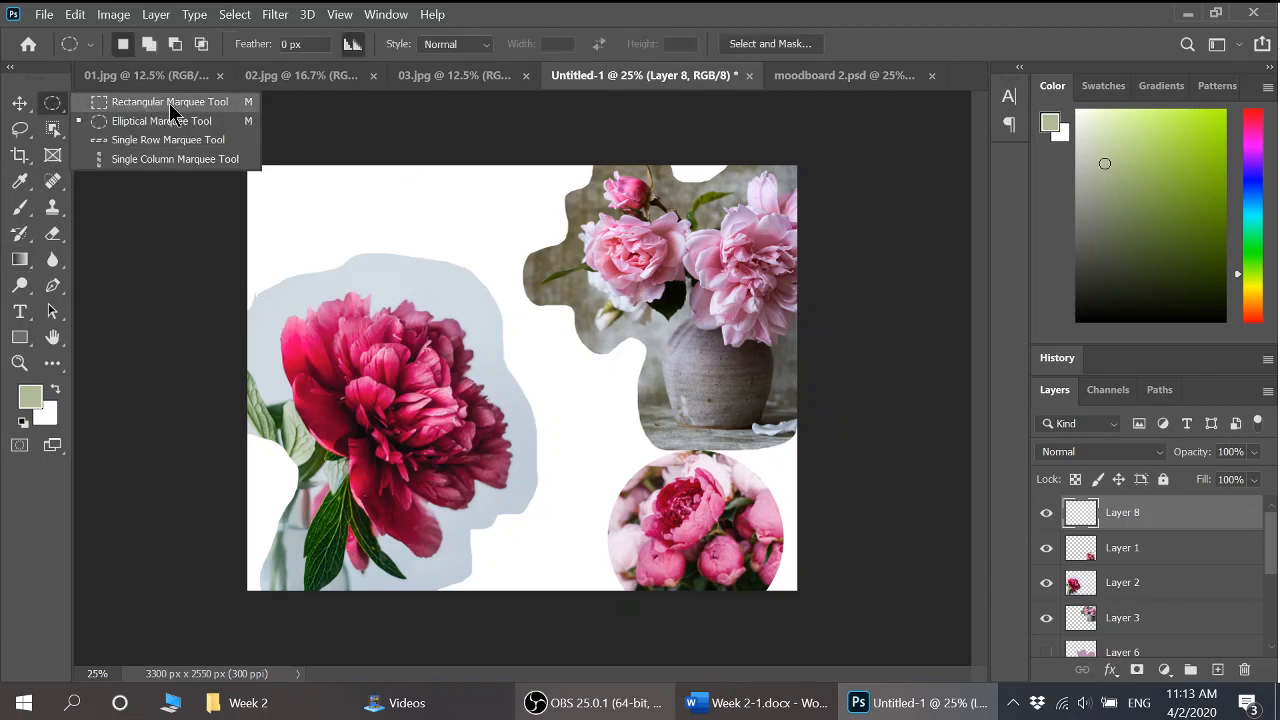
Marquee a rectangle across the upper-left of the canvas and switch to the Paint Bucket
click(169, 103)
drag(290, 212, 607, 377)
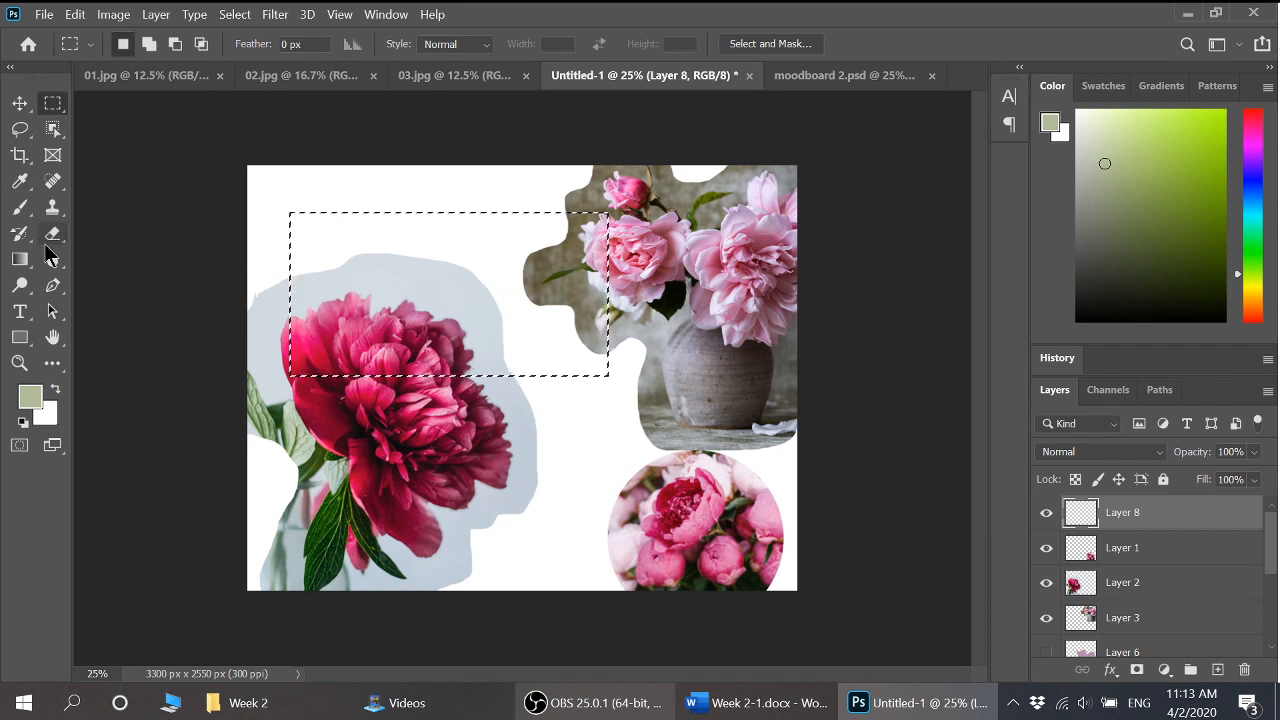
click(20, 261)
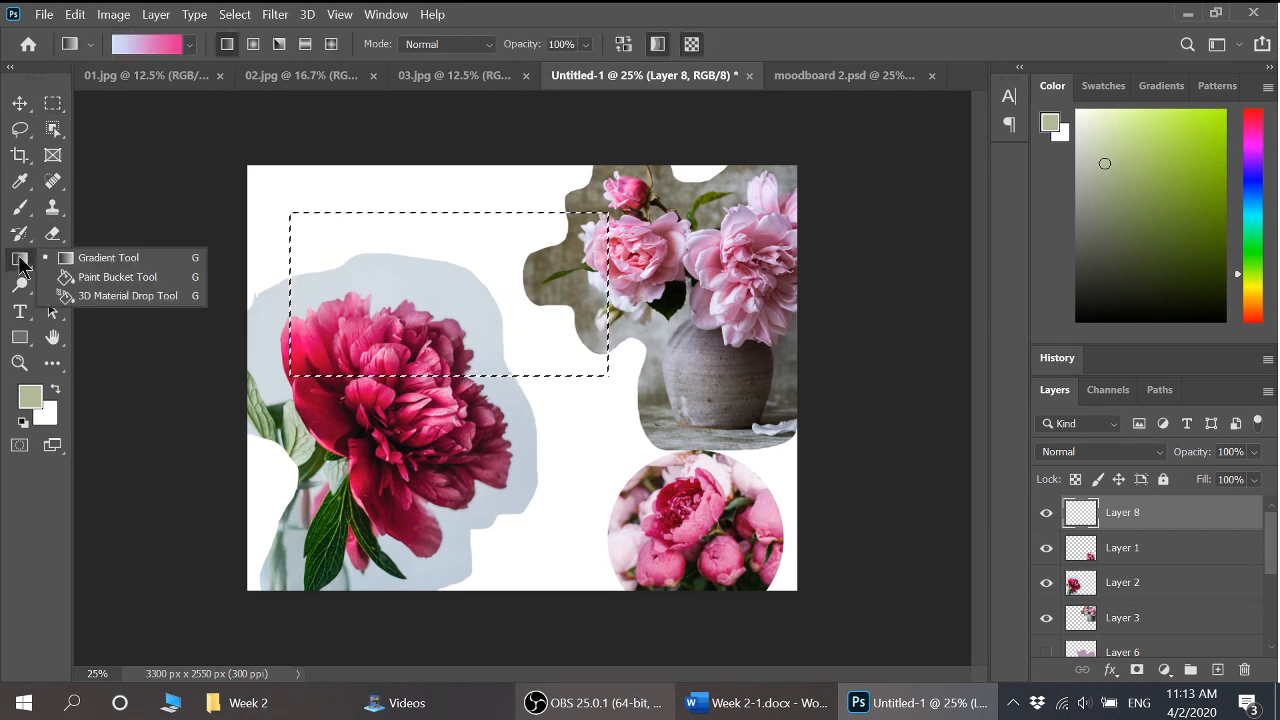
click(126, 277)
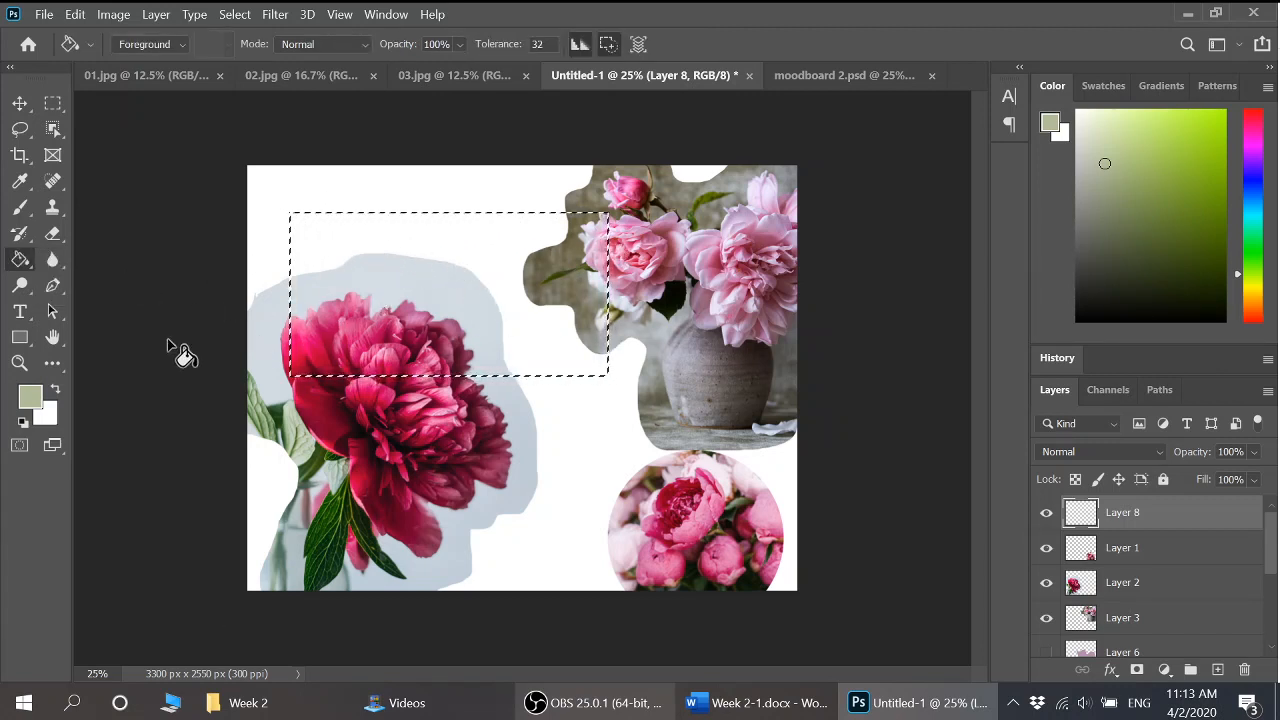
Sample a soft pink from the peony as foreground, test-fill the rectangle, then undo and deselect
click(31, 397)
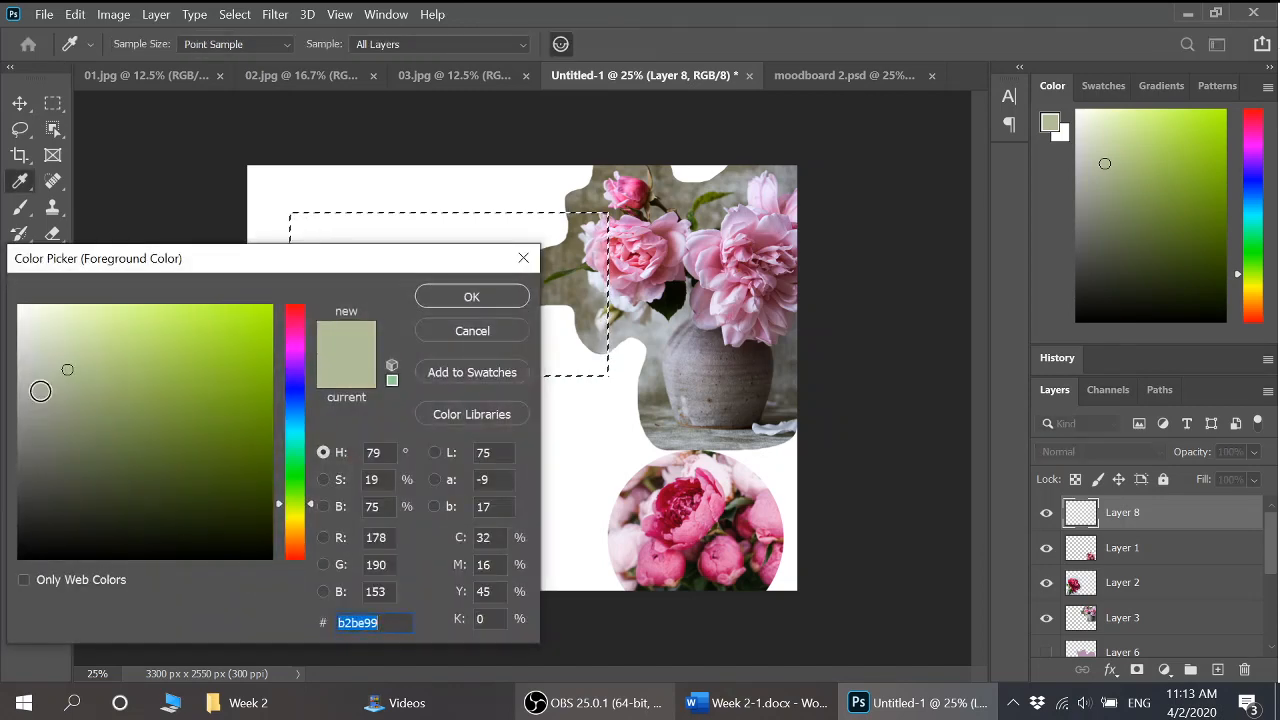
click(765, 498)
click(472, 298)
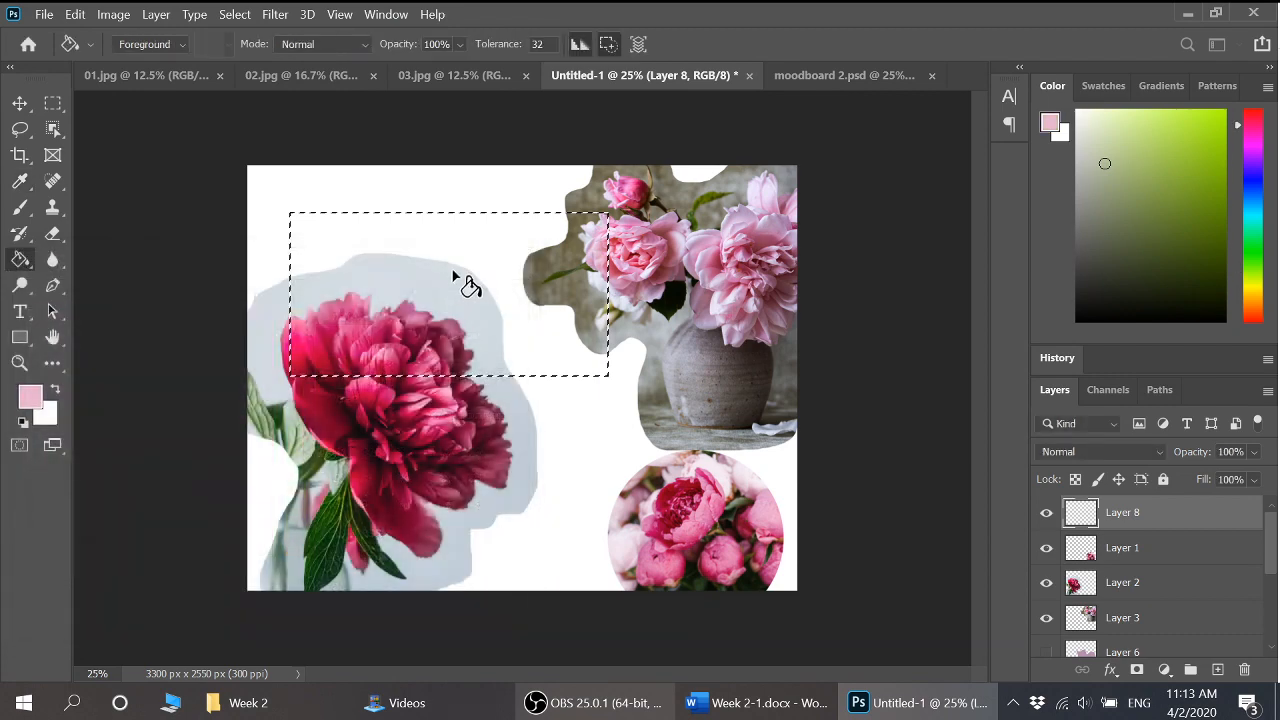
click(455, 255)
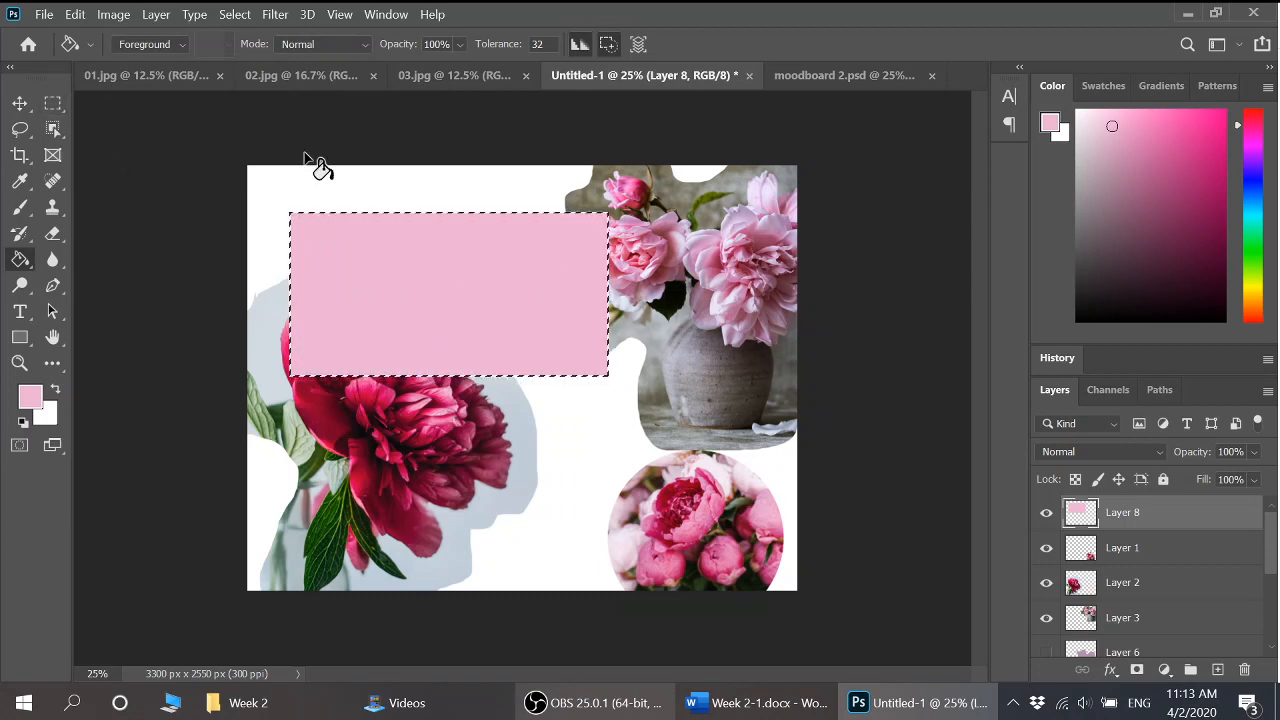
key(ctrl+z)
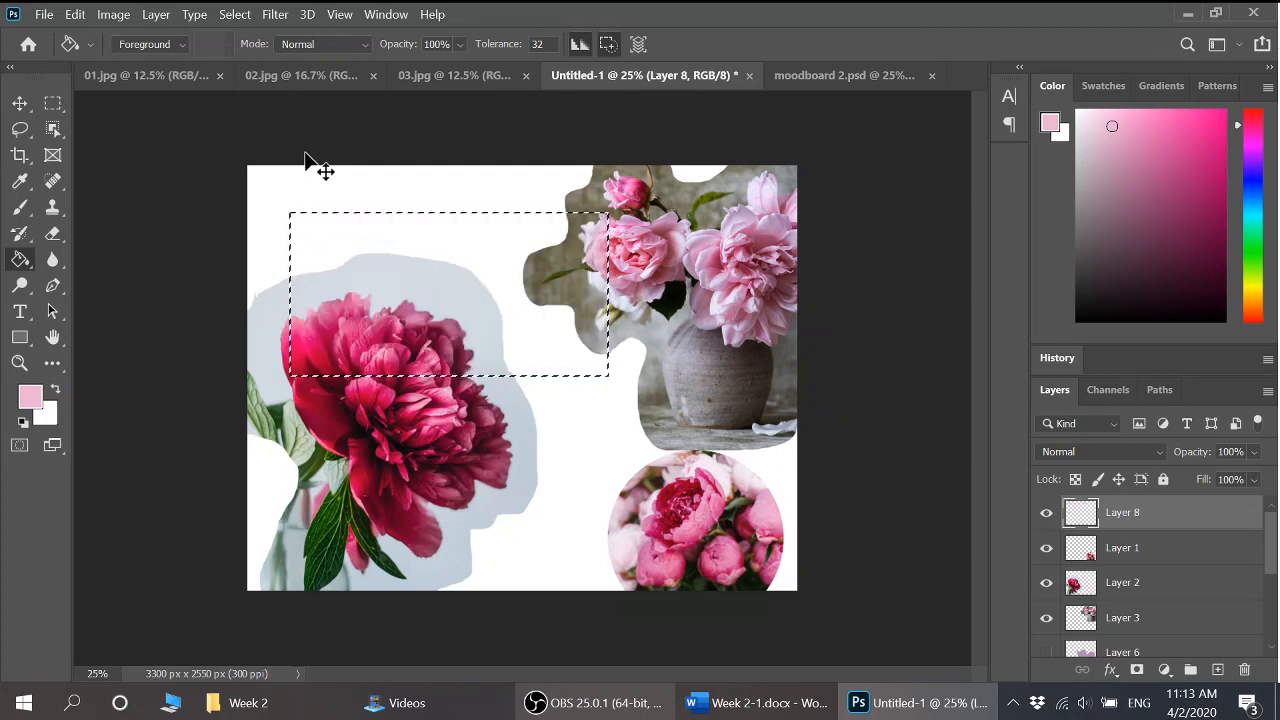
key(ctrl+d)
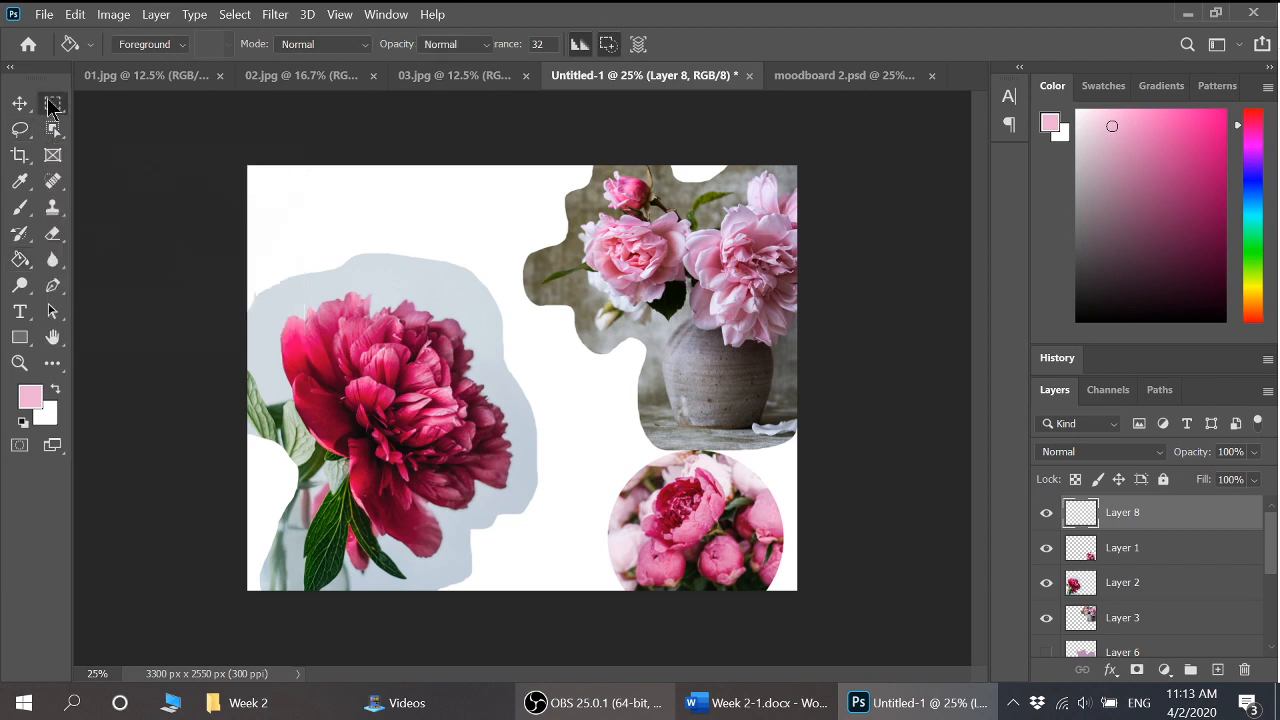
click(53, 103)
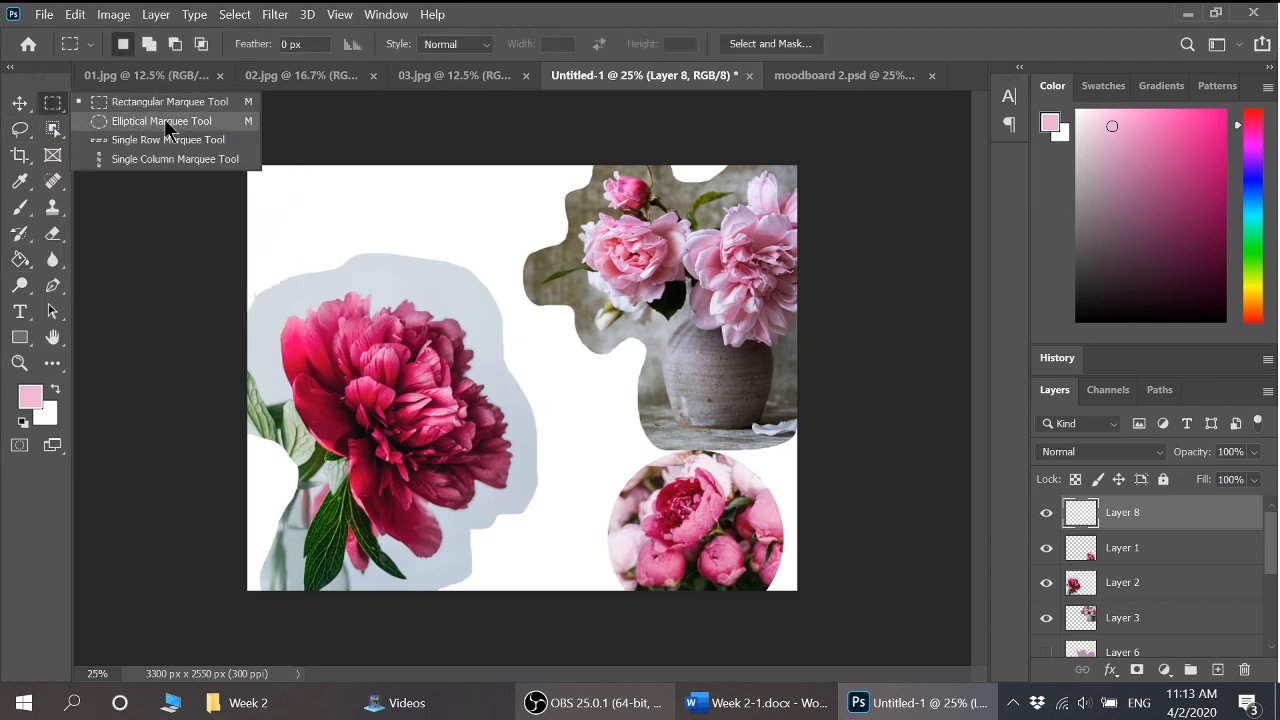
click(162, 121)
click(20, 131)
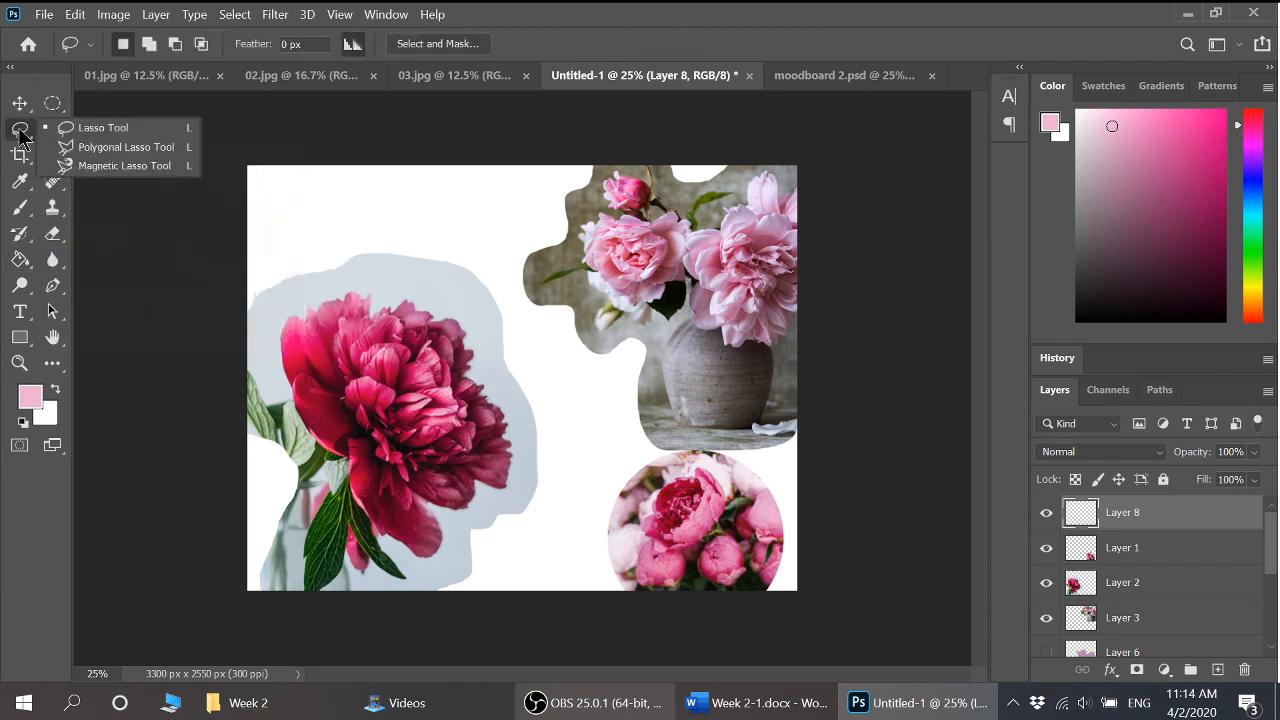
click(53, 104)
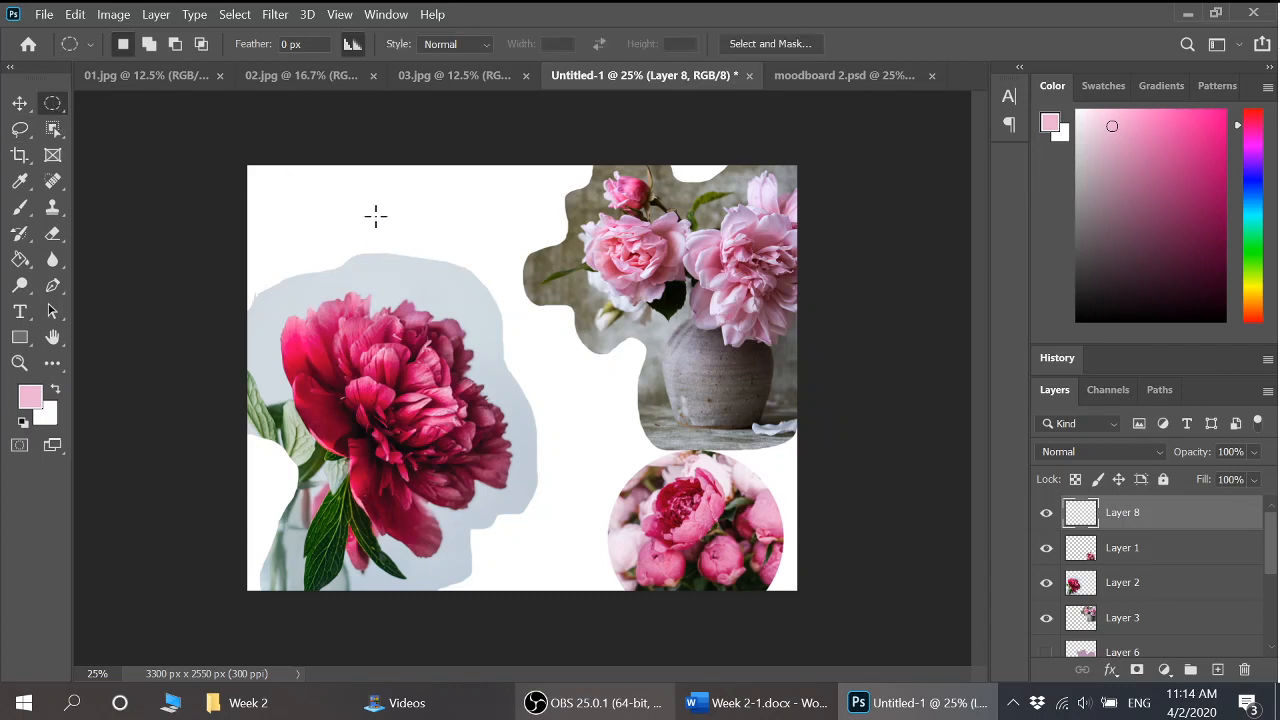
drag(376, 215, 571, 420)
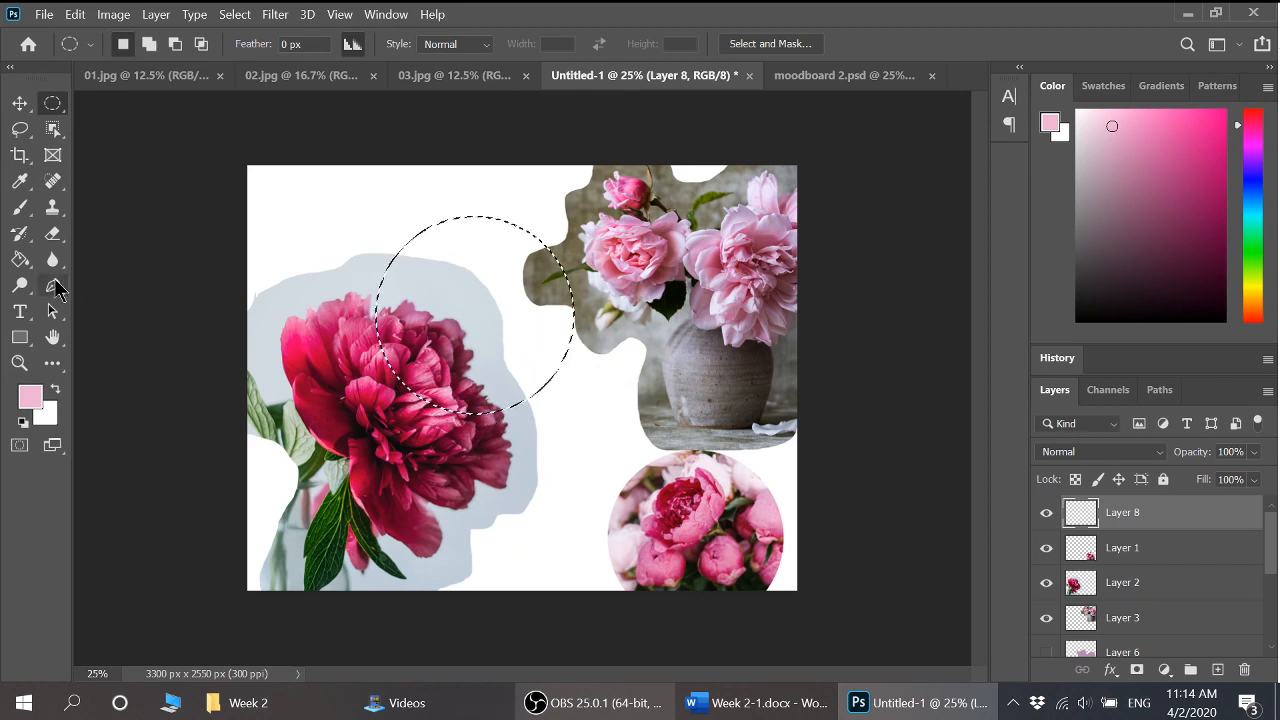
click(20, 259)
click(449, 289)
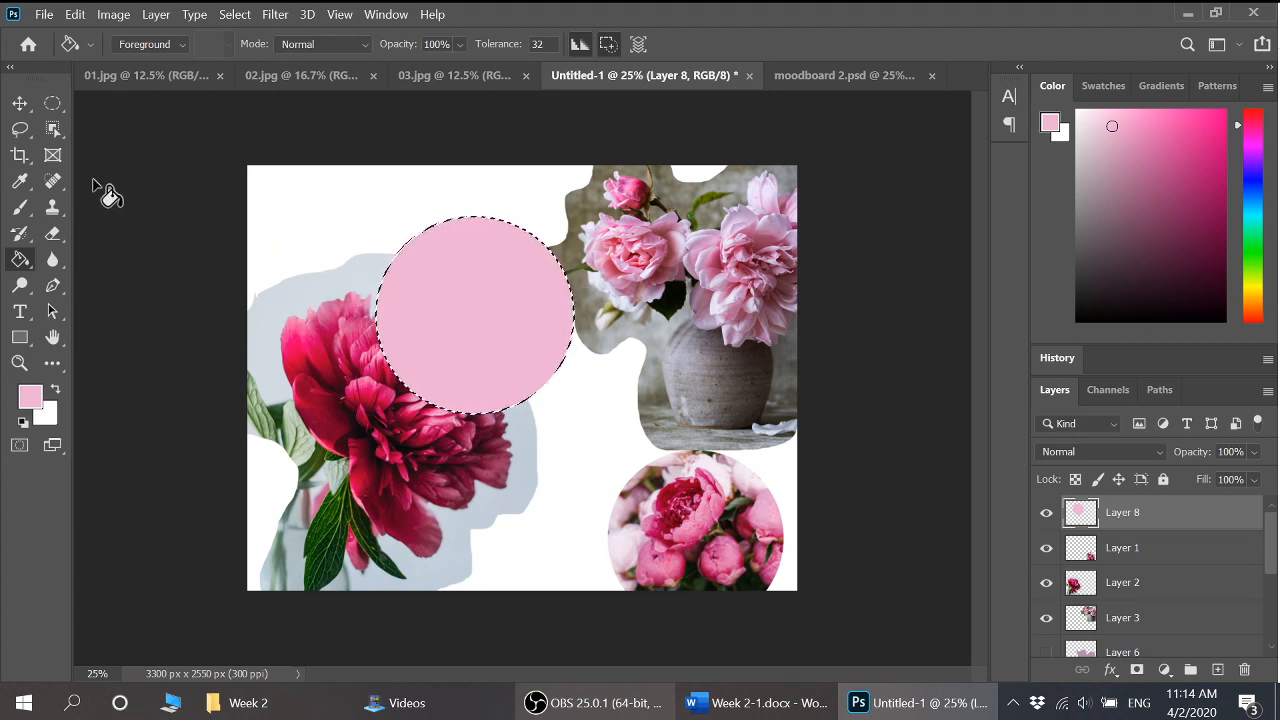
key(ctrl+z)
key(ctrl+d)
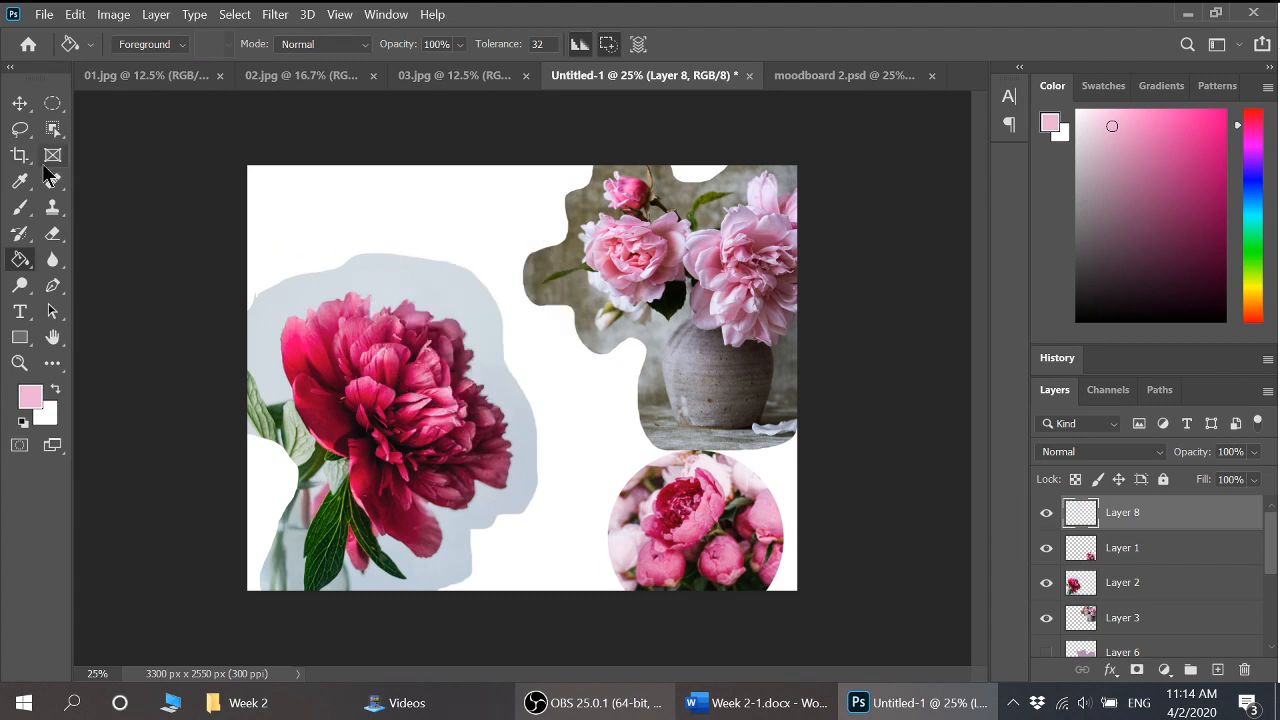
Lasso a free-form outline across the upper middle of the canvas around the red peony
click(17, 133)
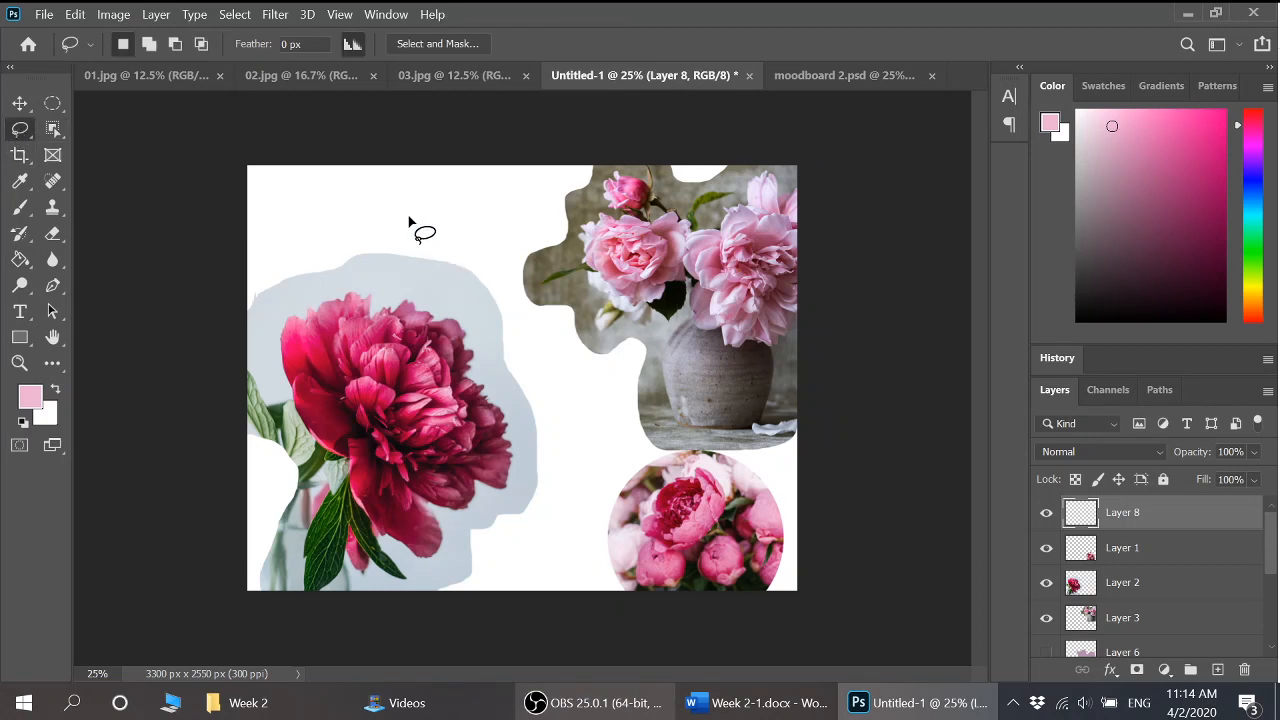
mouse_move(416, 222)
mouse_down()
mouse_move(523, 204)
mouse_move(628, 285)
mouse_move(670, 345)
mouse_move(554, 397)
mouse_move(503, 487)
mouse_up()
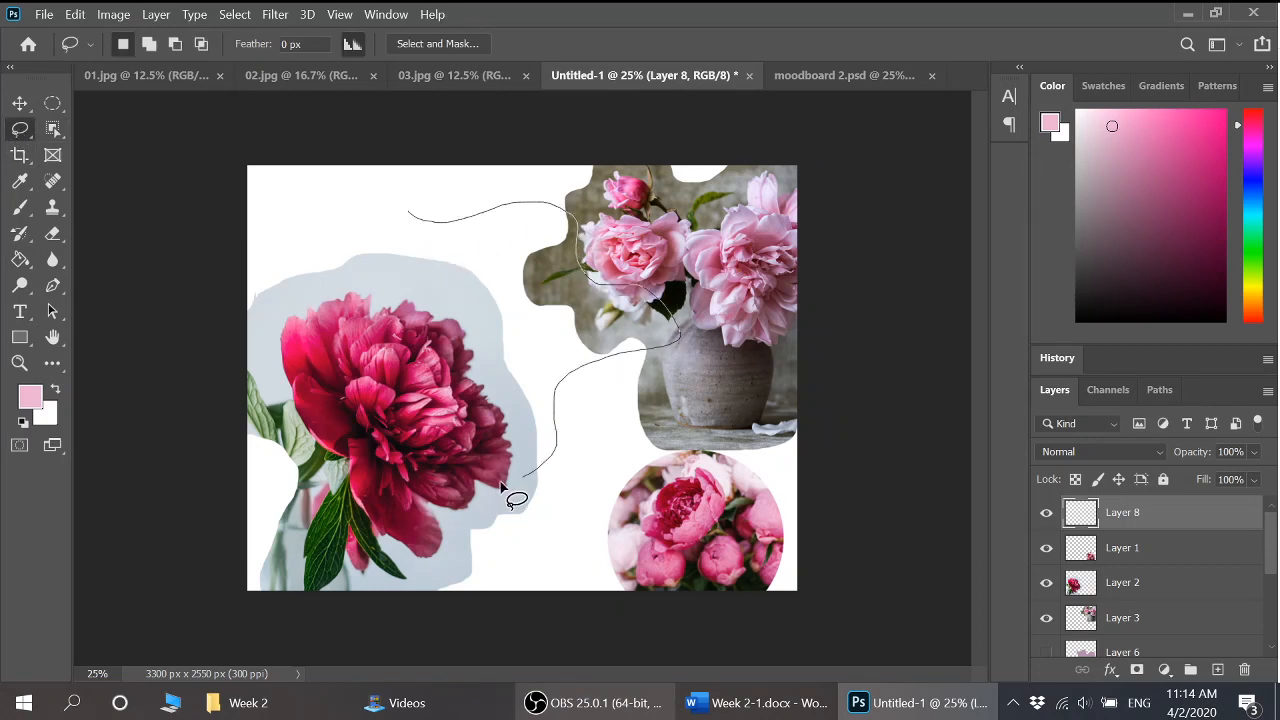
mouse_move(352, 378)
mouse_down()
mouse_move(295, 325)
mouse_move(368, 268)
mouse_up()
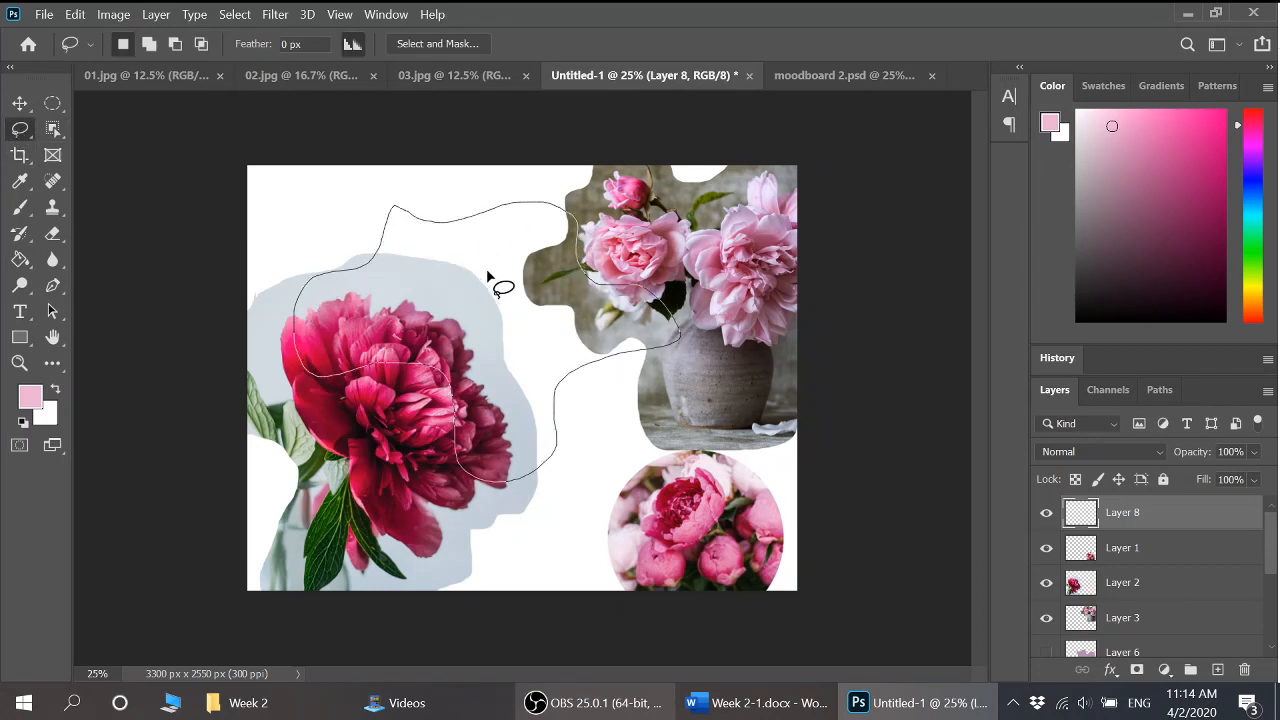
drag(488, 274, 514, 280)
Fill the lasso selection with soft pink on Layer 8 and deselect it
click(20, 259)
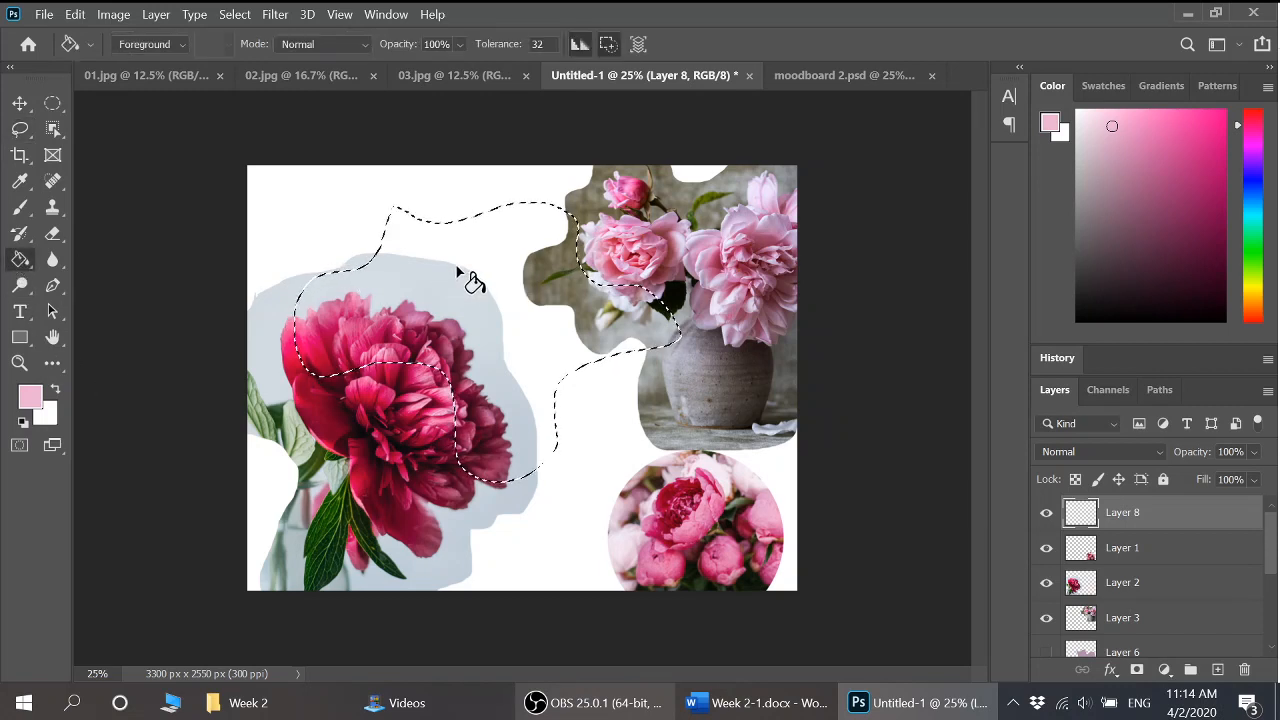
click(463, 275)
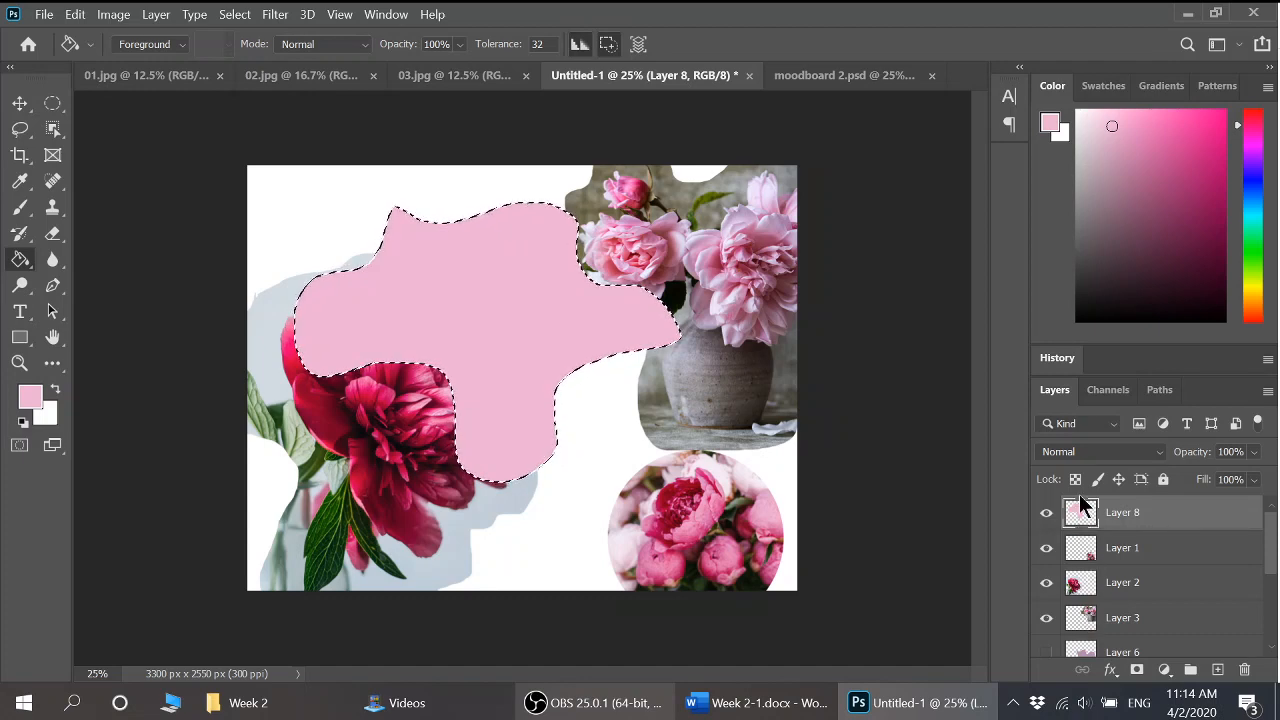
click(235, 14)
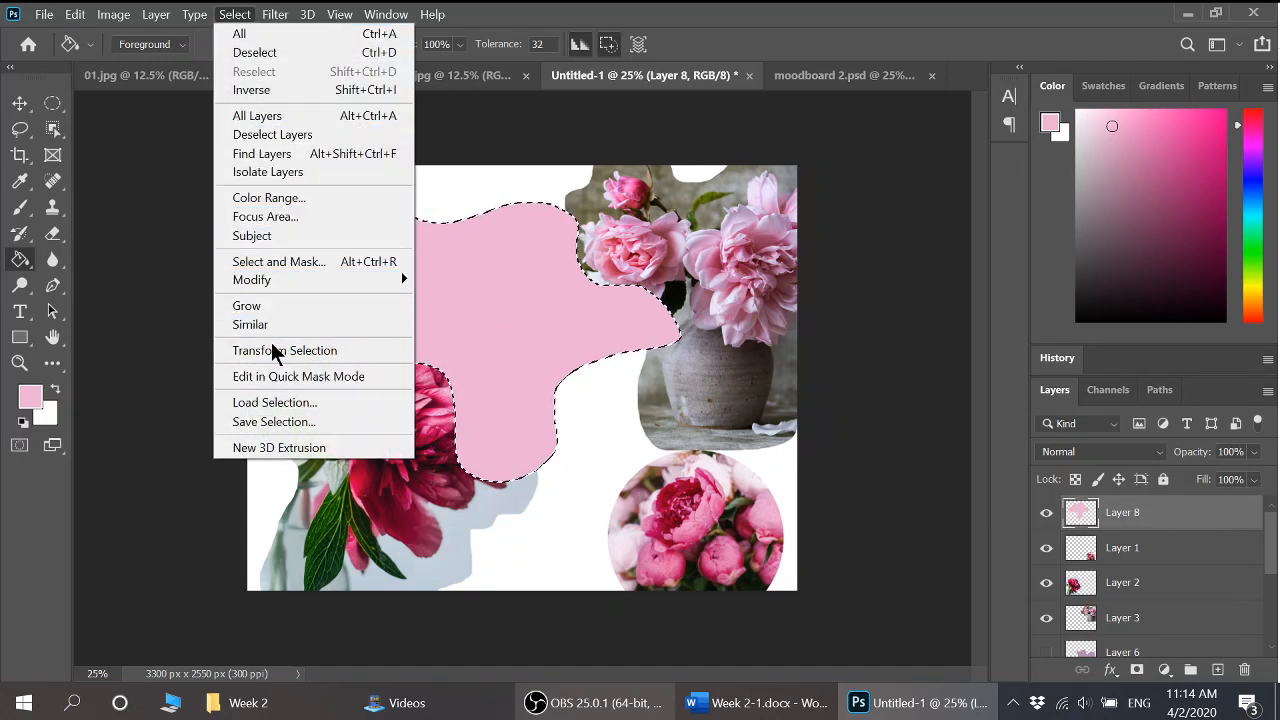
click(277, 54)
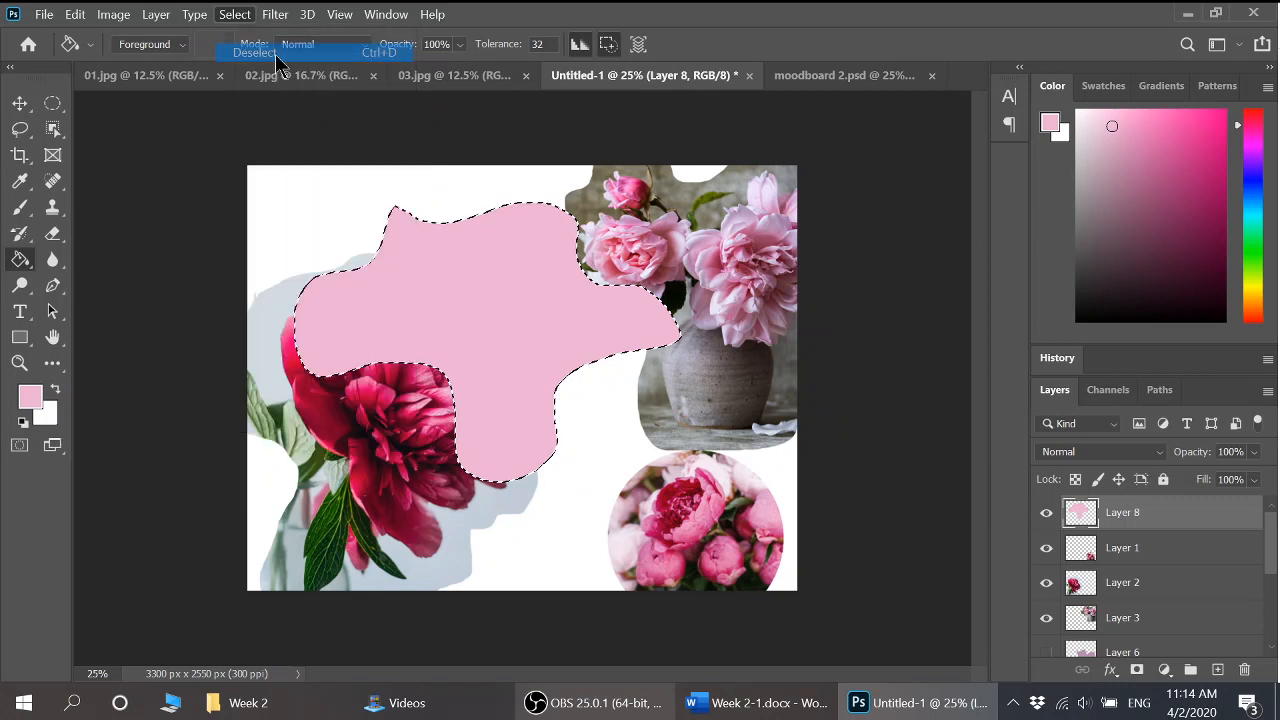
click(19, 104)
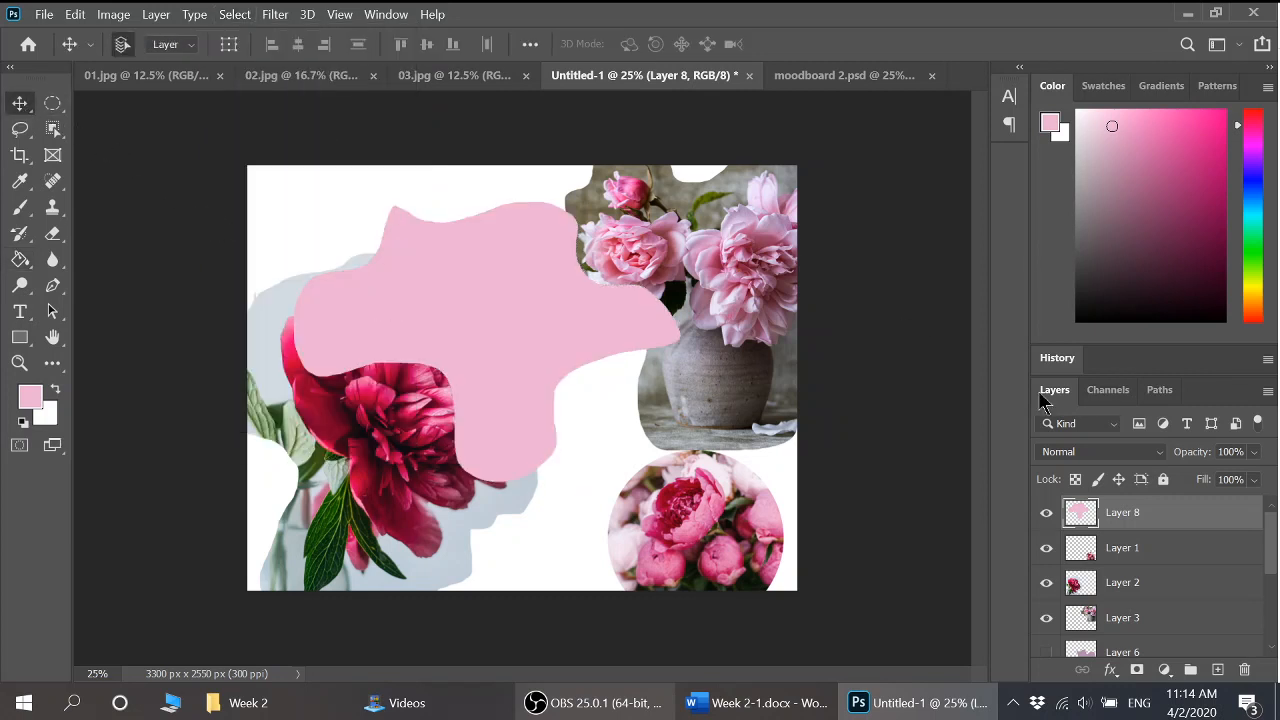
Move pink Layer 8 below the photos, nudge it up-left, and put a new Layer 9 on top
drag(1087, 515, 1080, 628)
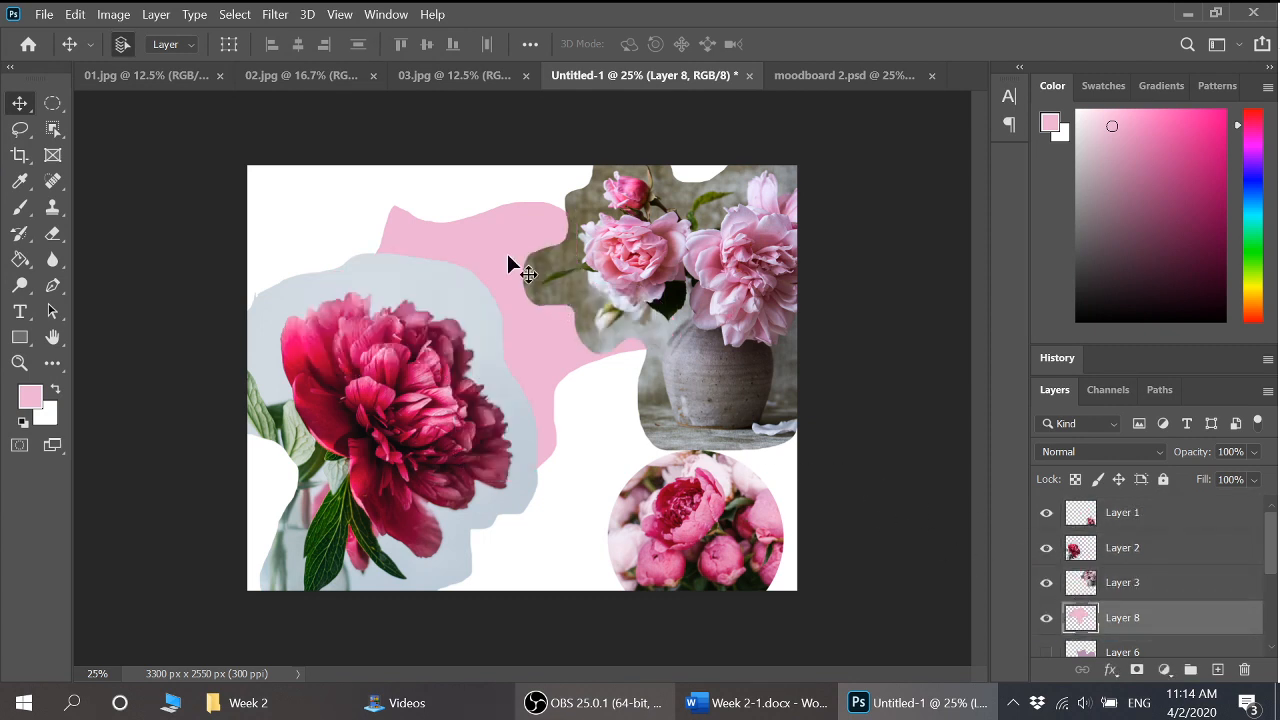
drag(508, 258, 463, 186)
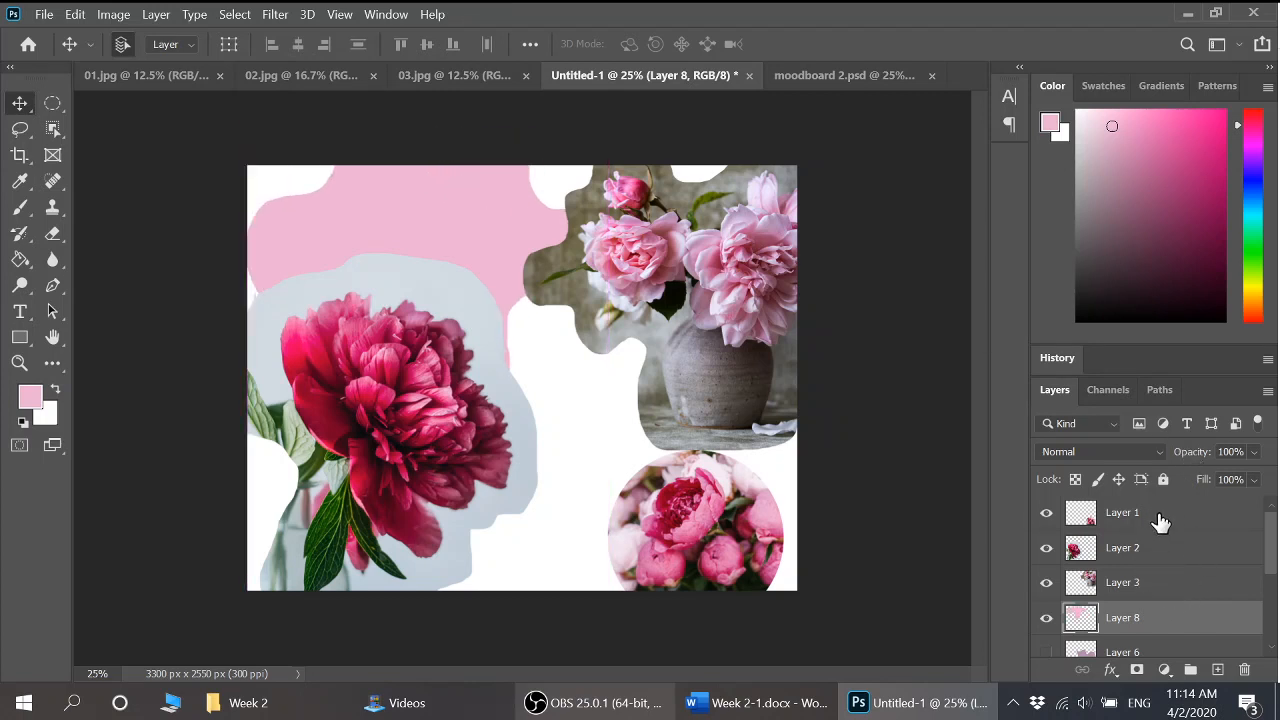
click(1217, 669)
drag(1155, 622, 1153, 506)
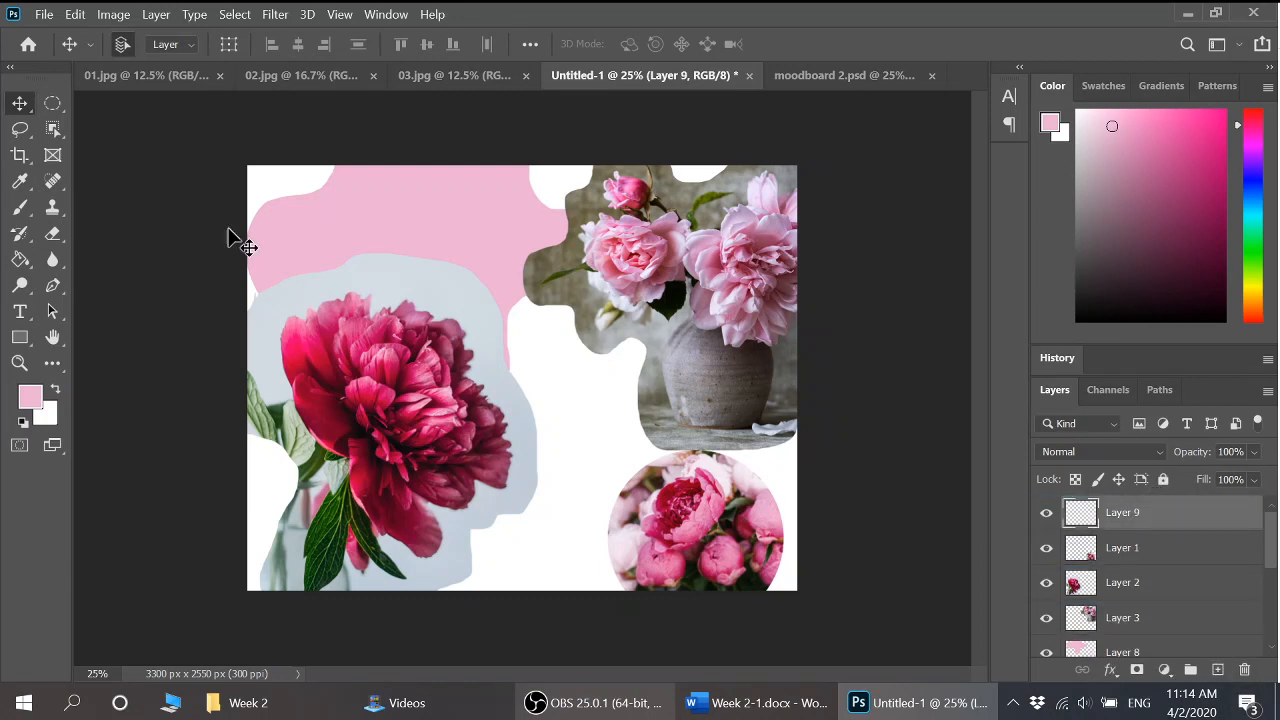
Lasso a free-form selection across the lower-right area of the canvas
click(20, 129)
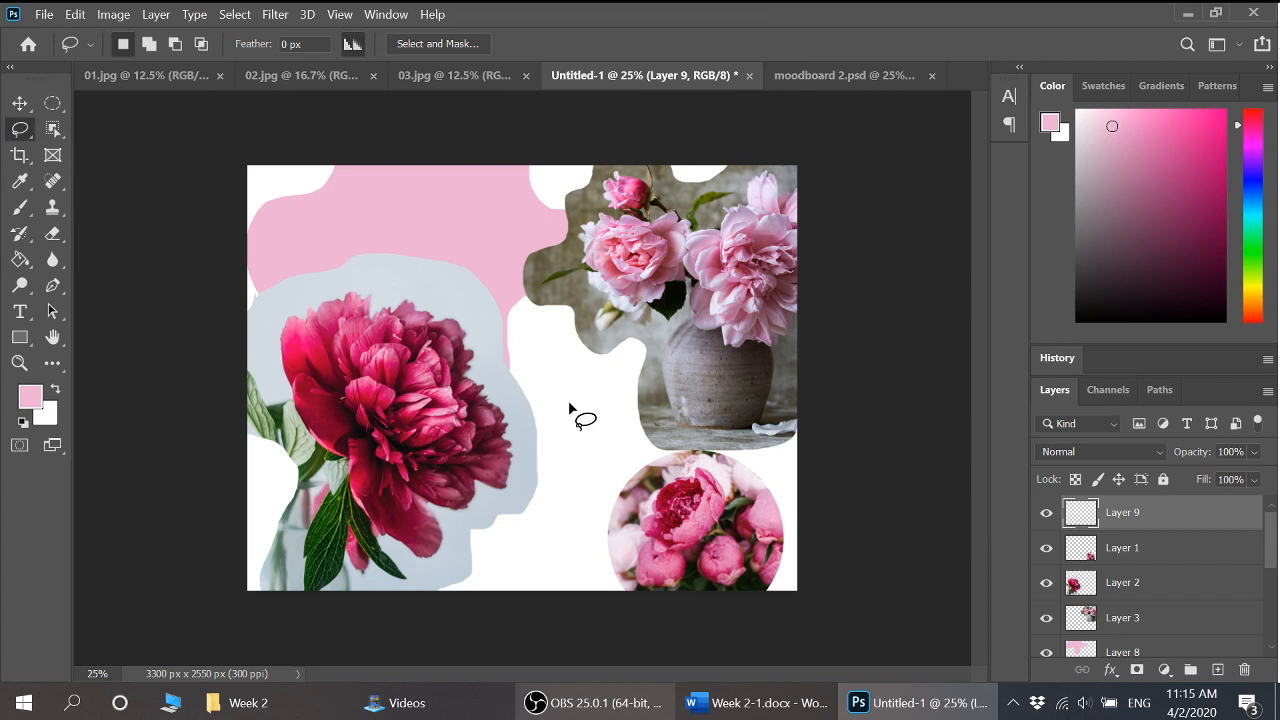
mouse_move(675, 357)
mouse_down()
mouse_move(807, 410)
mouse_move(804, 484)
mouse_move(835, 592)
mouse_move(789, 640)
mouse_move(626, 640)
mouse_move(398, 613)
mouse_move(334, 563)
mouse_move(328, 503)
mouse_move(366, 459)
mouse_move(495, 448)
mouse_up()
drag(567, 403, 566, 402)
Sample a pale sage green from the peony photo and Paint Bucket fill the selection
click(33, 404)
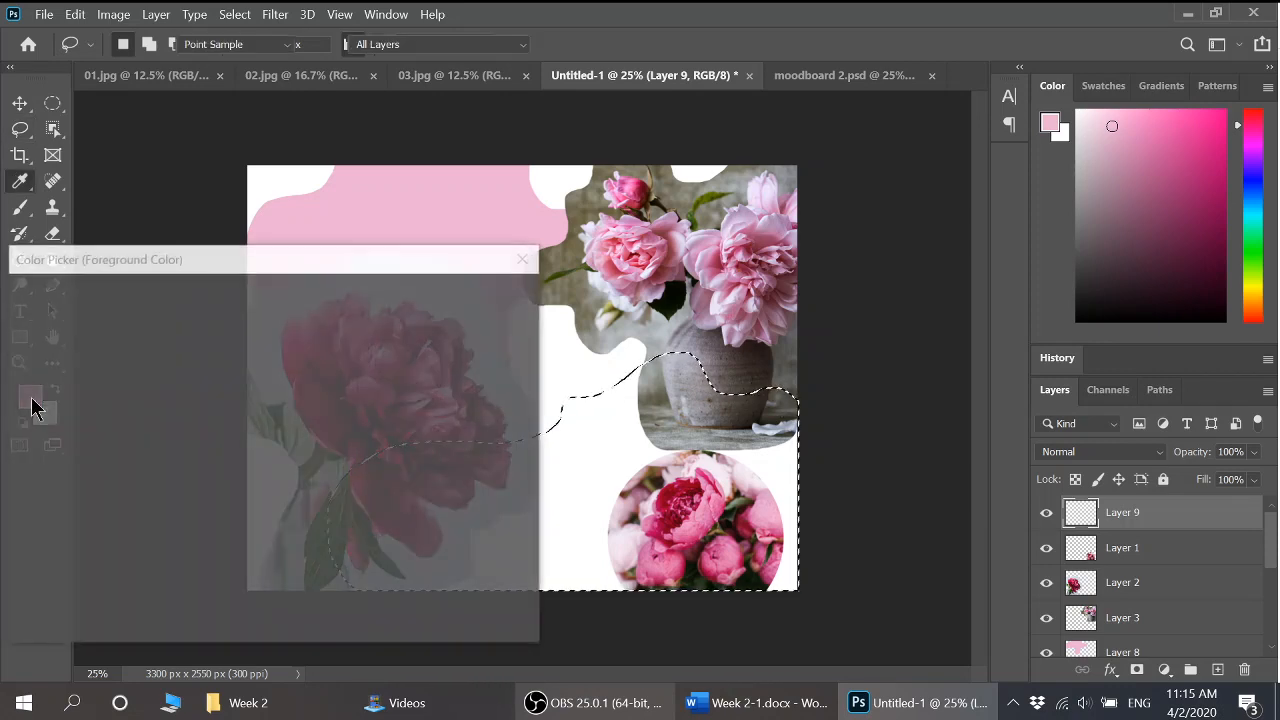
drag(460, 254, 440, 530)
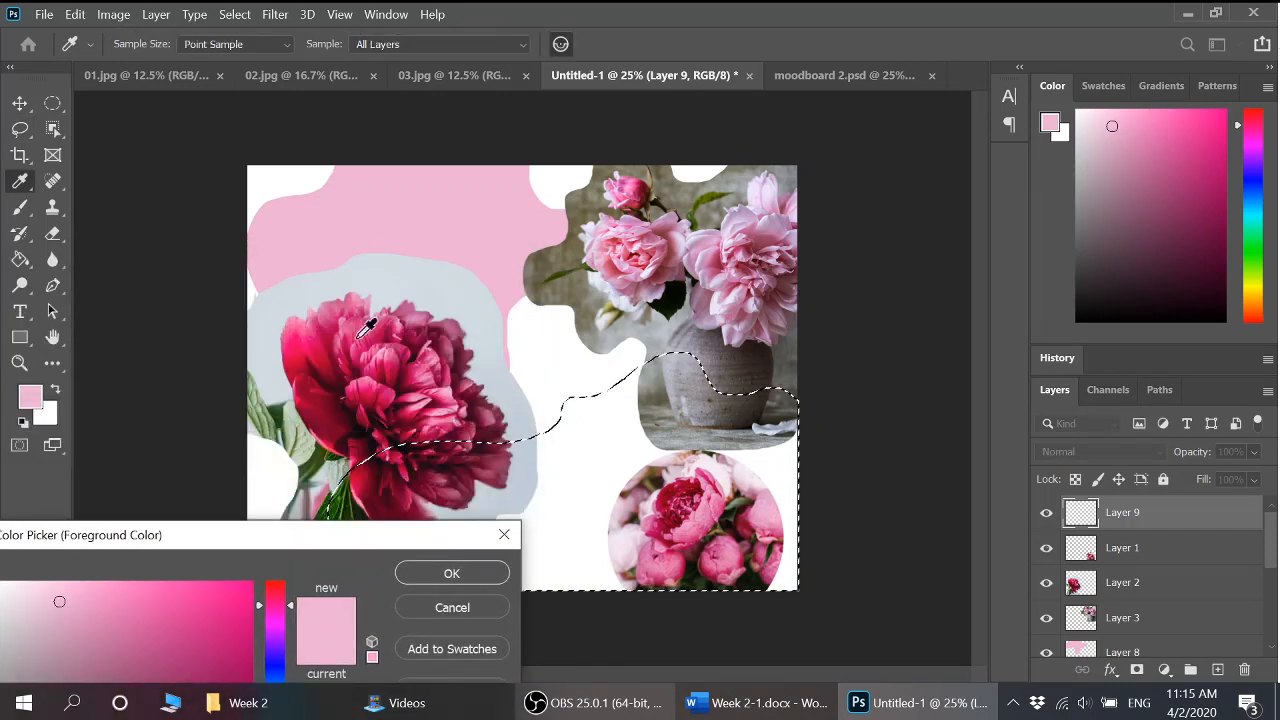
click(308, 416)
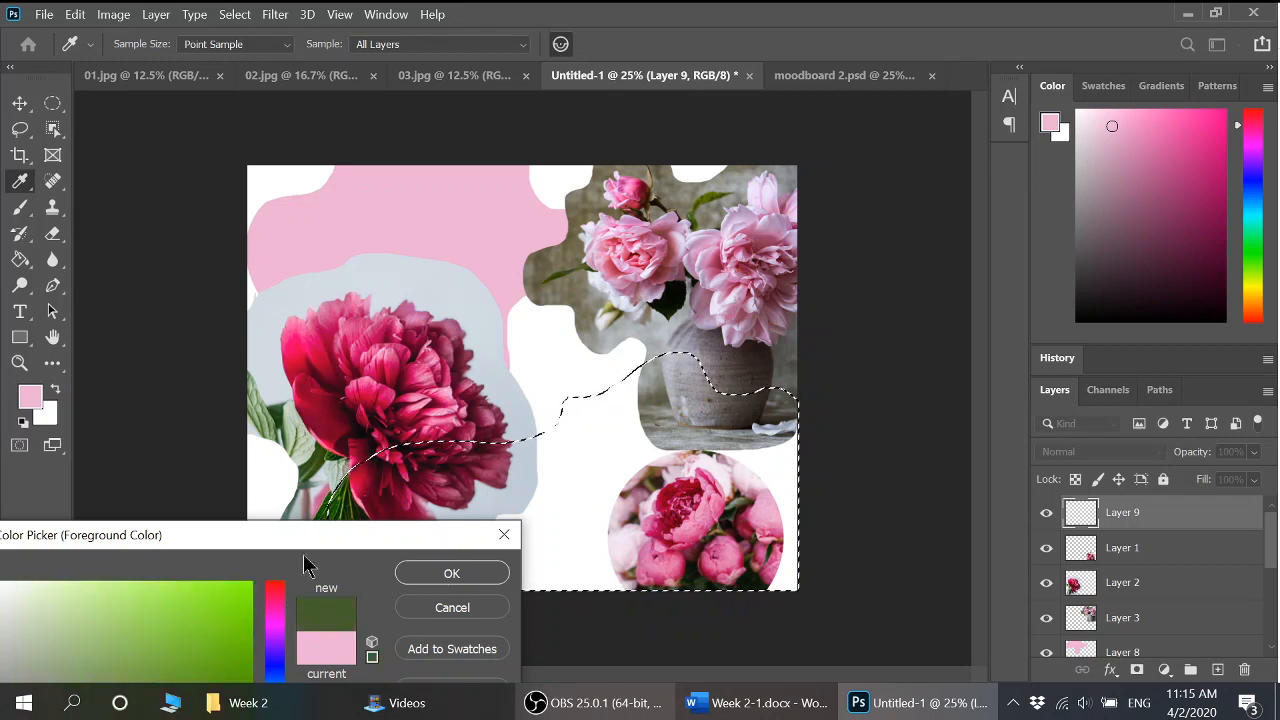
click(306, 443)
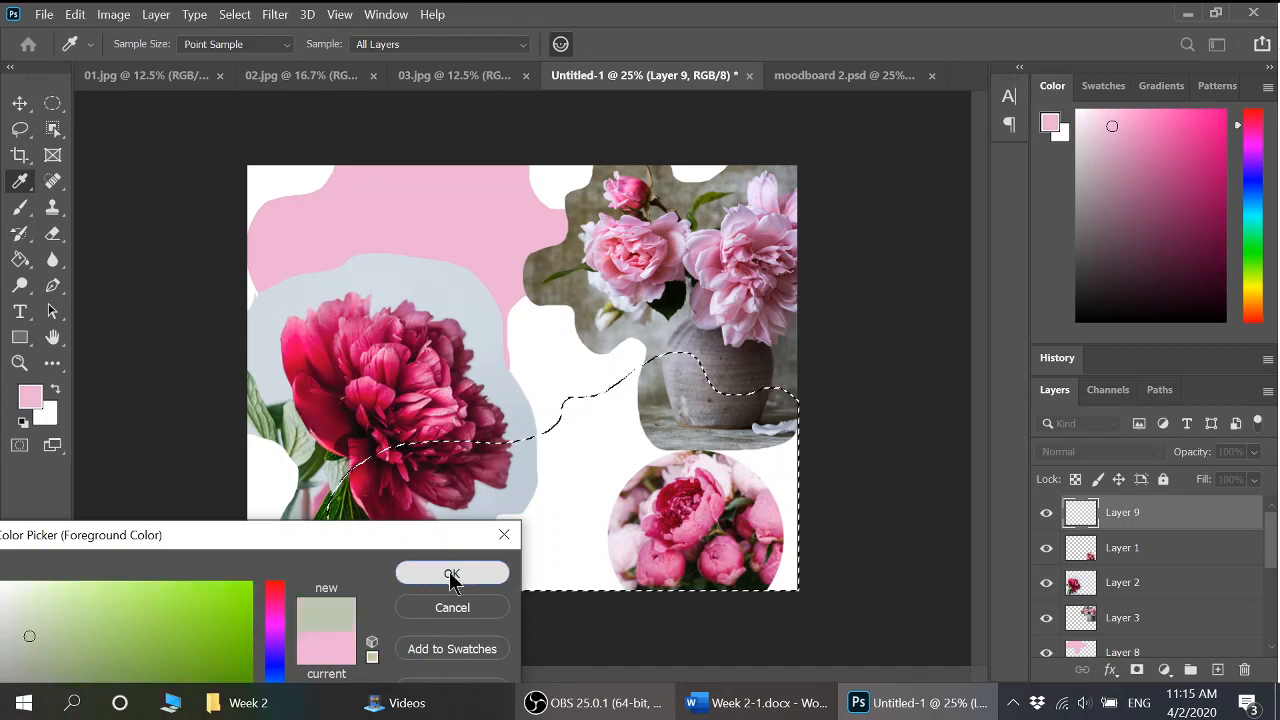
click(451, 573)
click(20, 261)
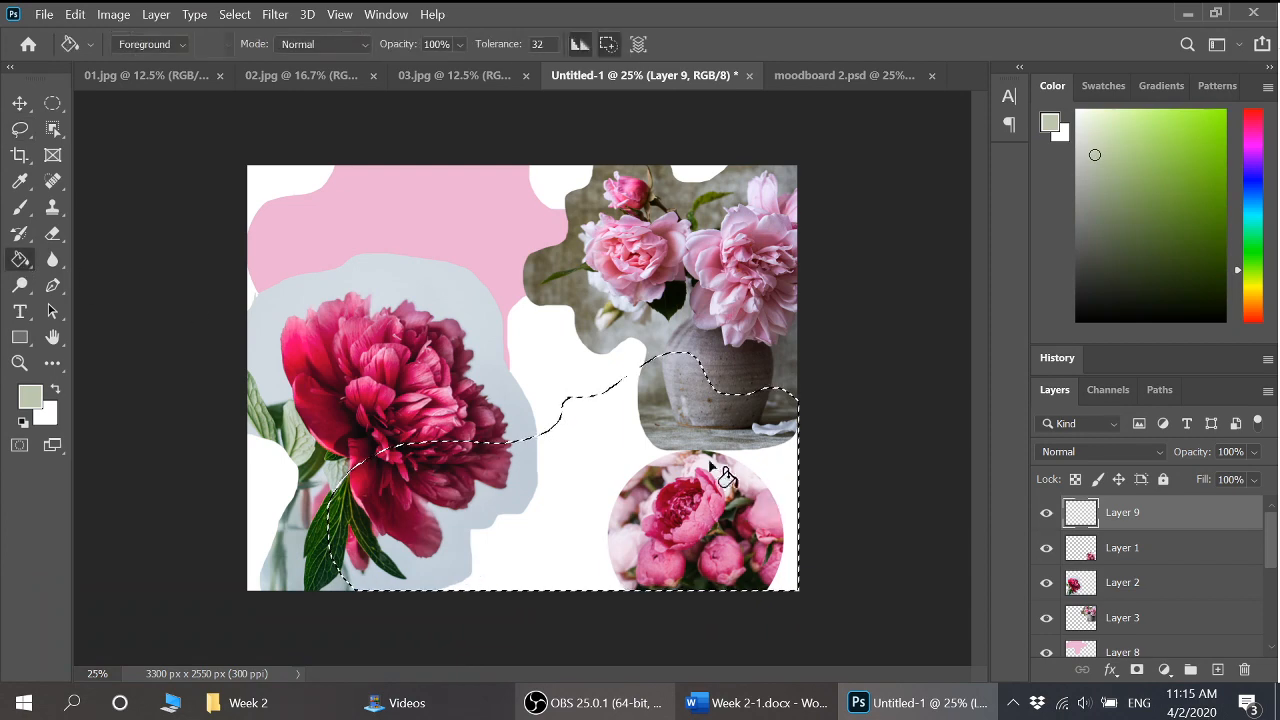
click(622, 435)
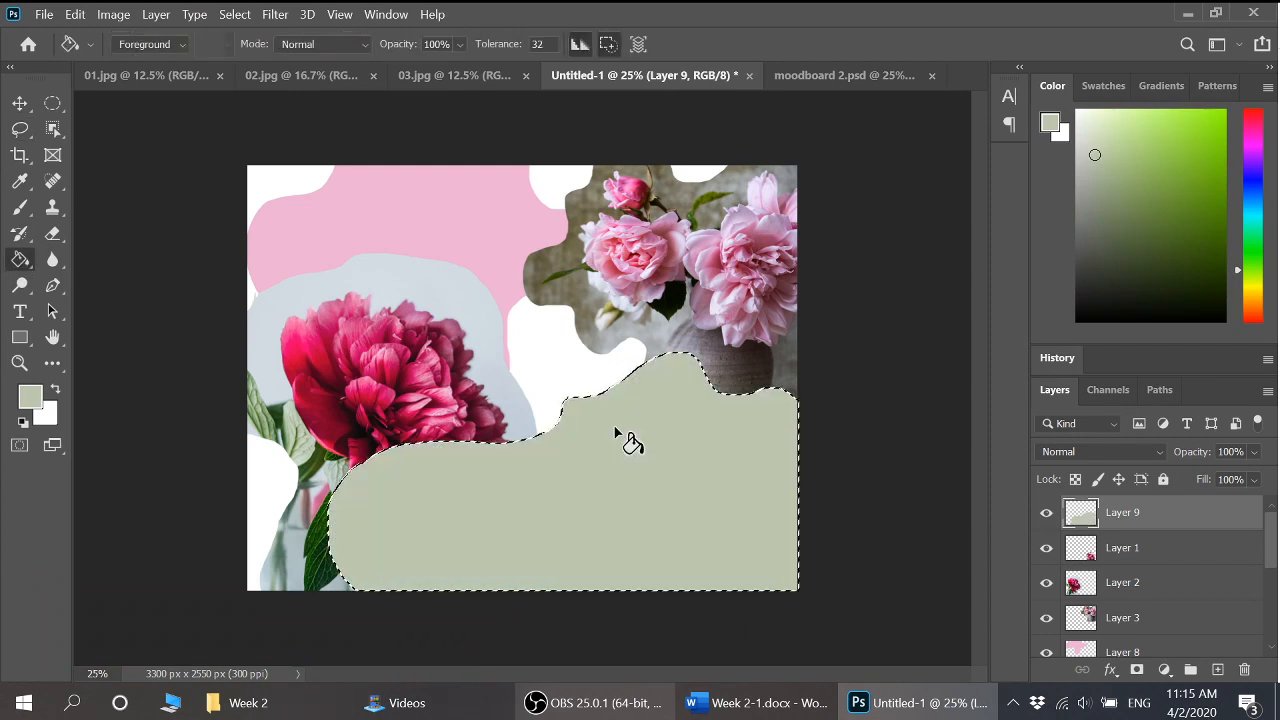
Deselect, then drag Layer 9 below Layer 3 so it sits behind the peony photos
click(20, 103)
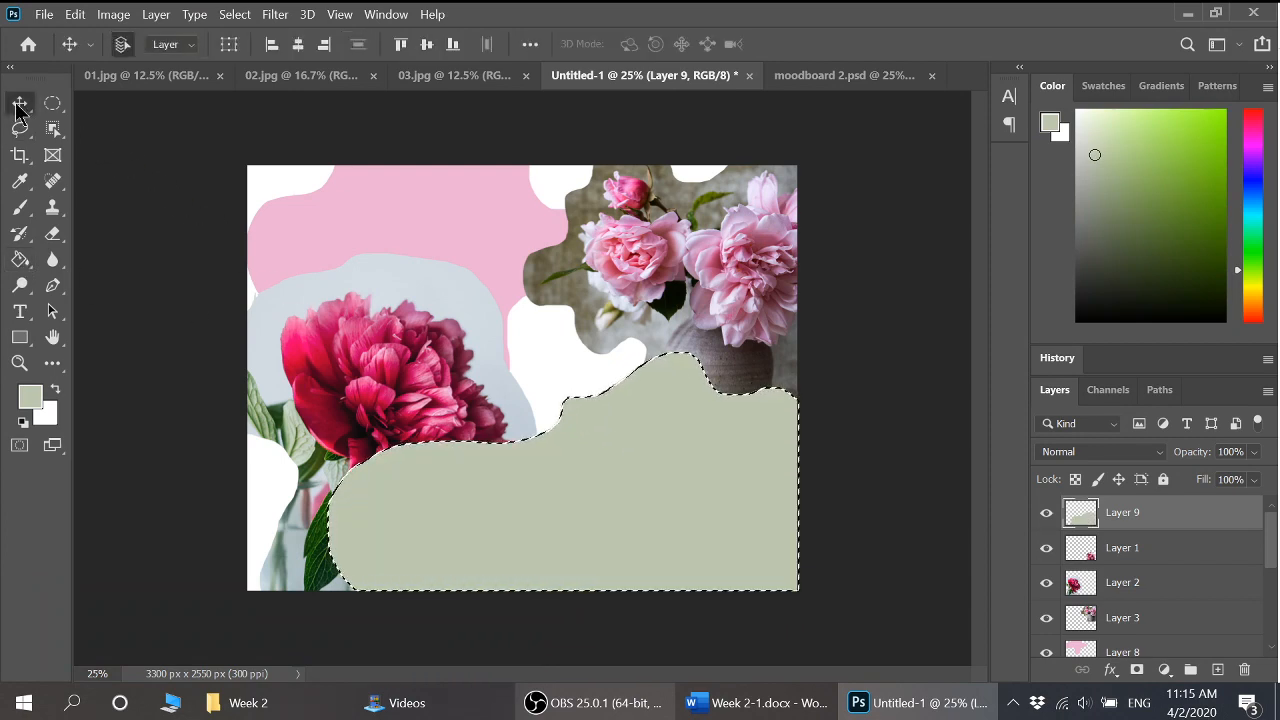
click(235, 14)
click(342, 53)
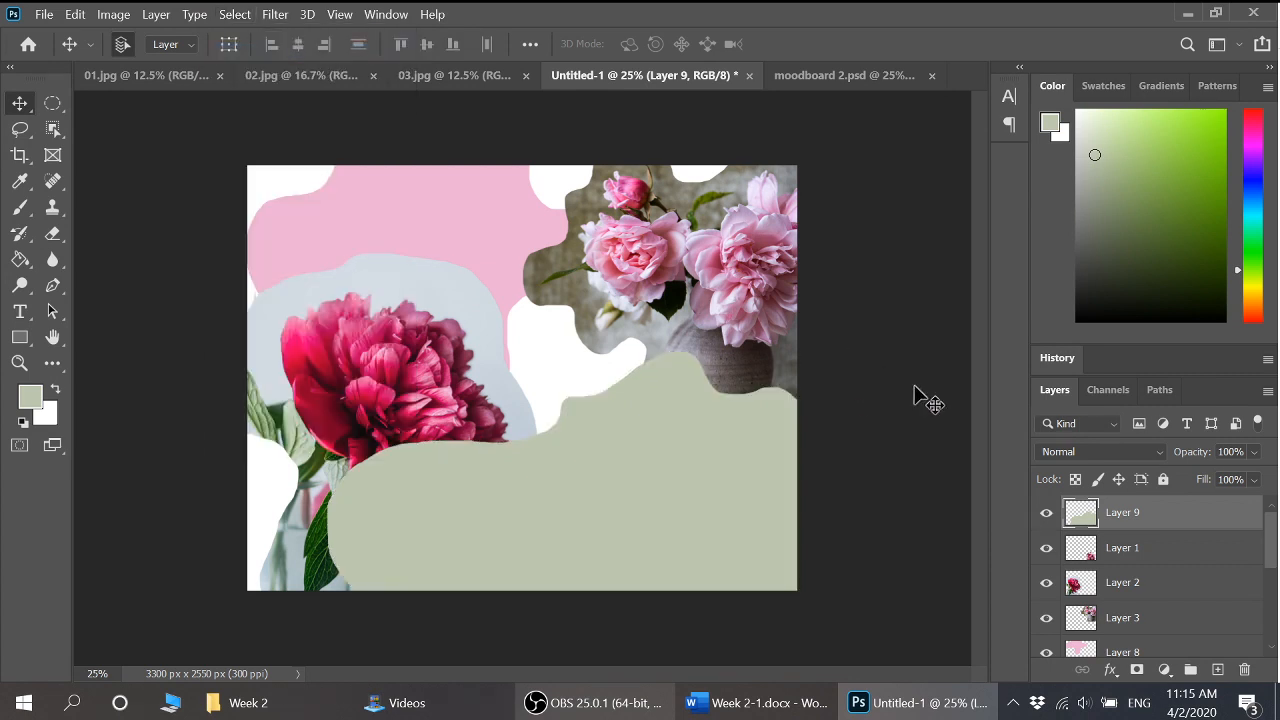
drag(1084, 517, 1115, 585)
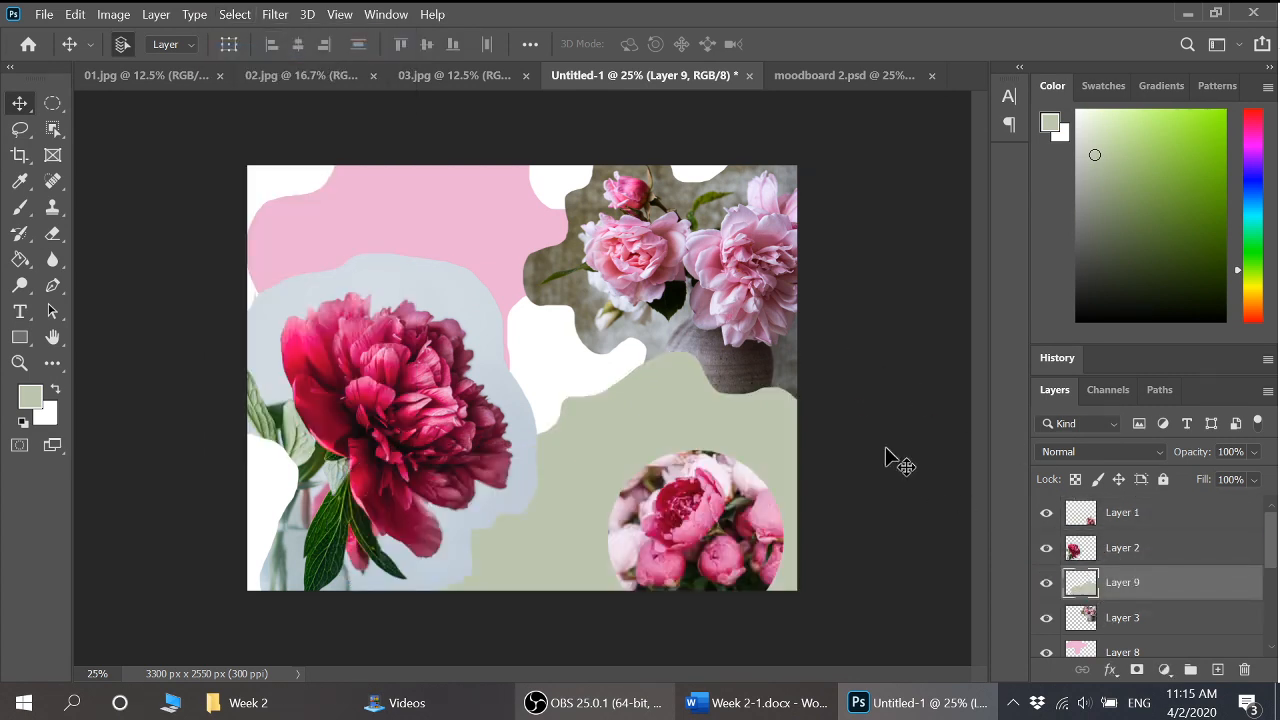
drag(1086, 588, 1082, 618)
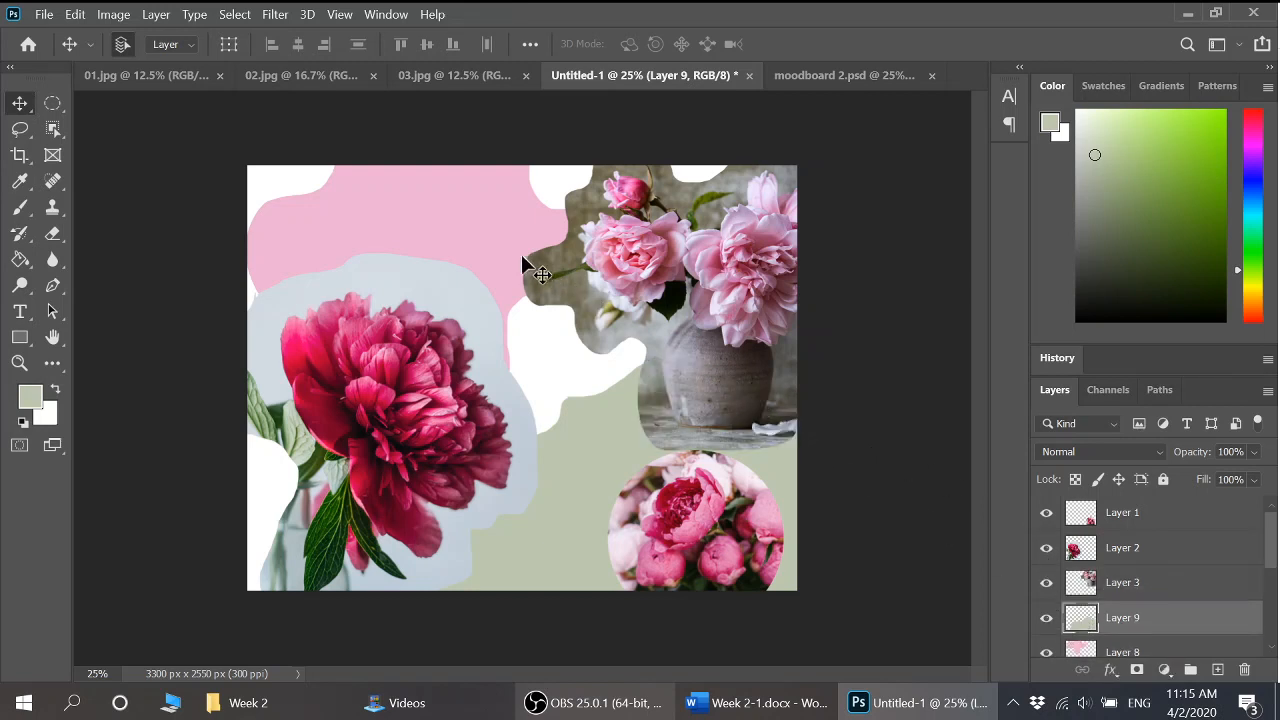